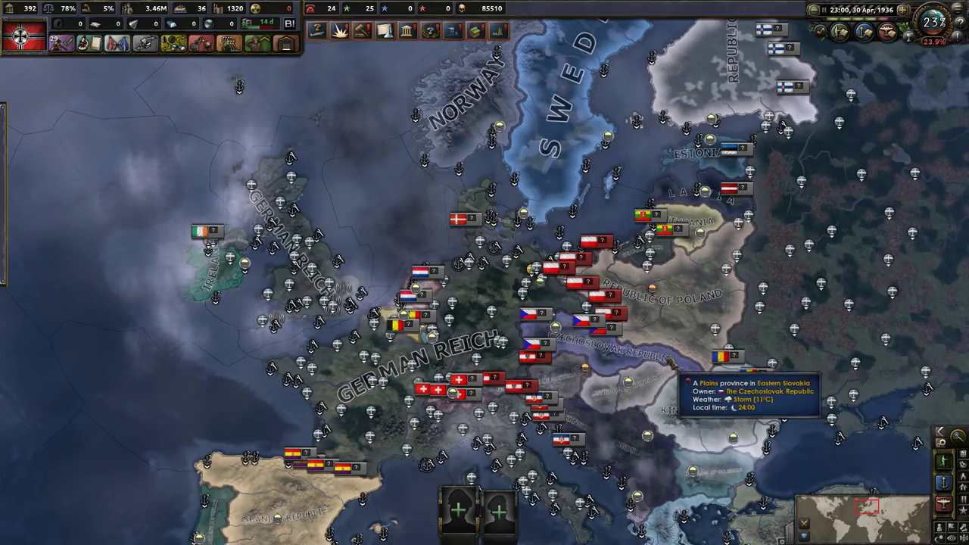
pyautogui.moveTo(674, 356); pyautogui.dragTo(552, 202)
pyautogui.scroll(-5, 552, 202)
pyautogui.scroll(6, 534, 361)
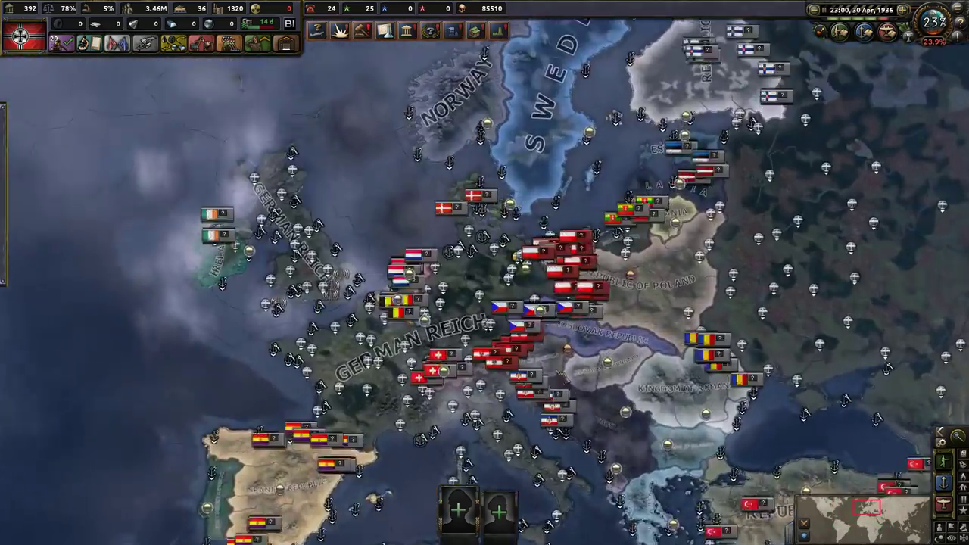
pyautogui.scroll(2, 534, 361)
pyautogui.scroll(-5, 515, 349)
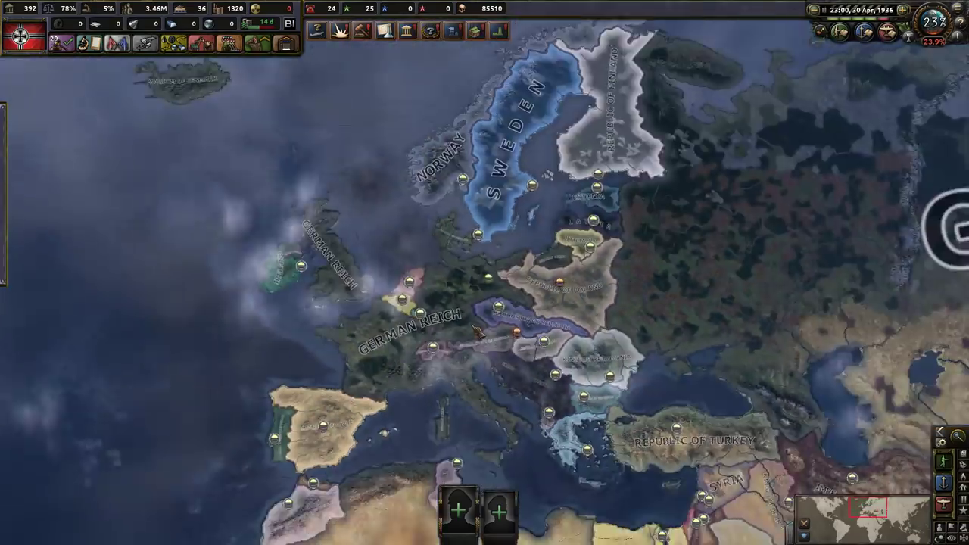
pyautogui.scroll(2, 482, 328)
pyautogui.scroll(3, 481, 325)
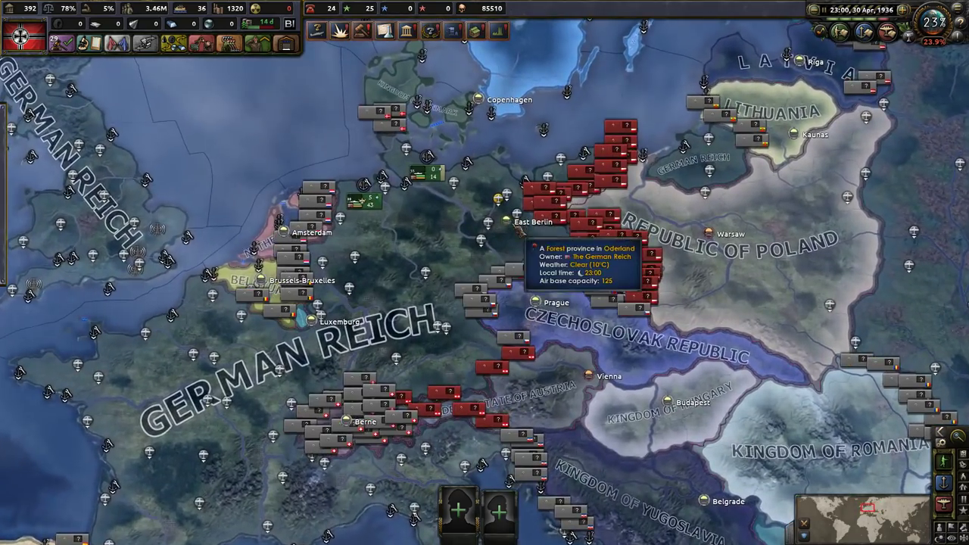
pyautogui.scroll(-1, 310, 124)
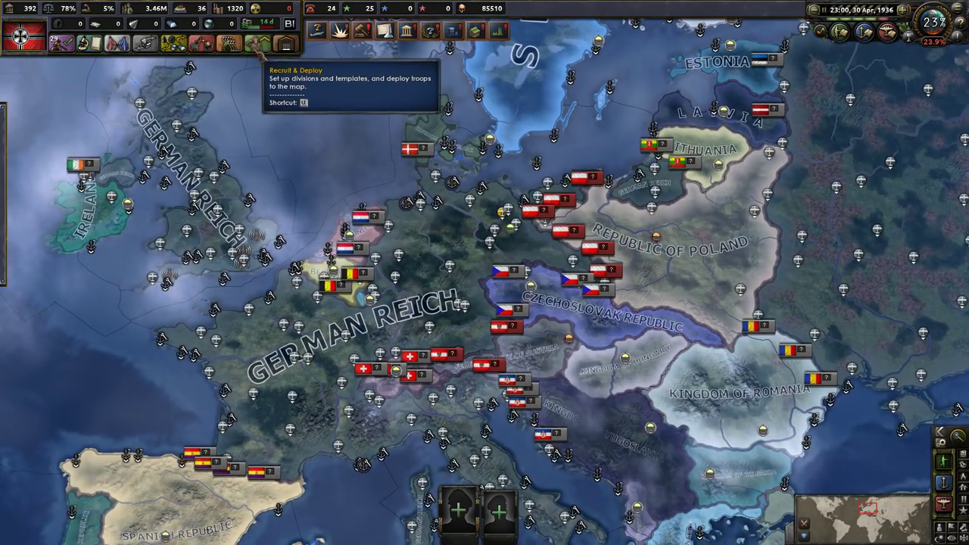
# Open the Infanterie-Division template in the division designer and review its full equipment cost list
pyautogui.click(286, 45)
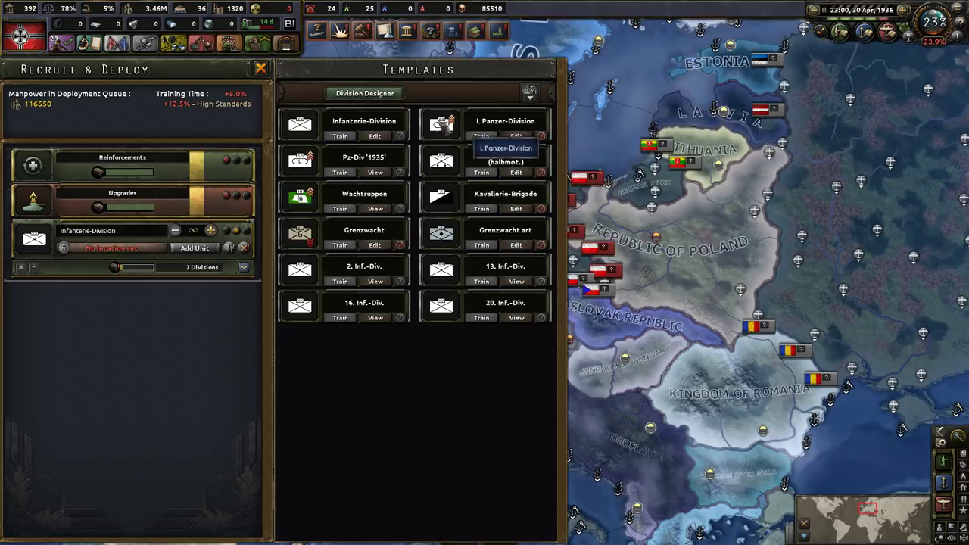
pyautogui.click(375, 136)
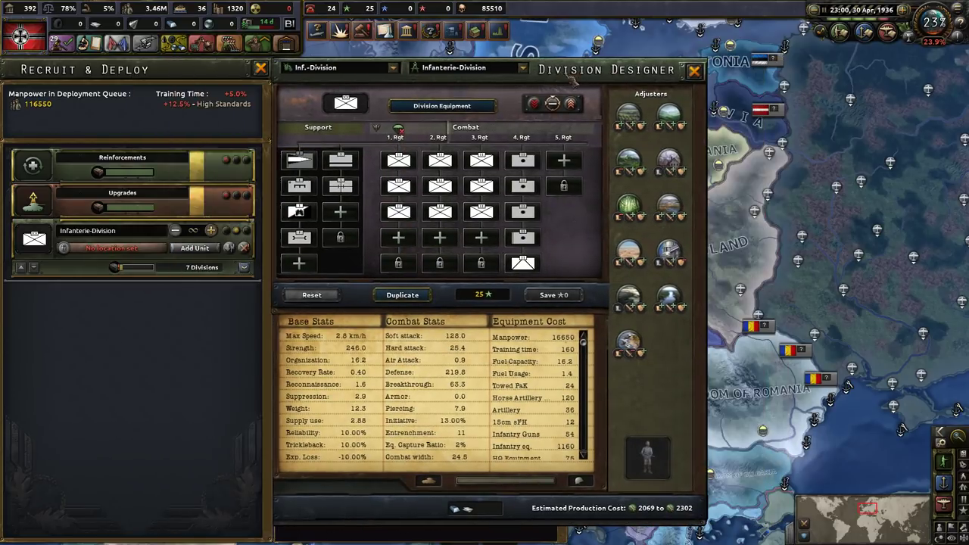
pyautogui.scroll(-4, 570, 344)
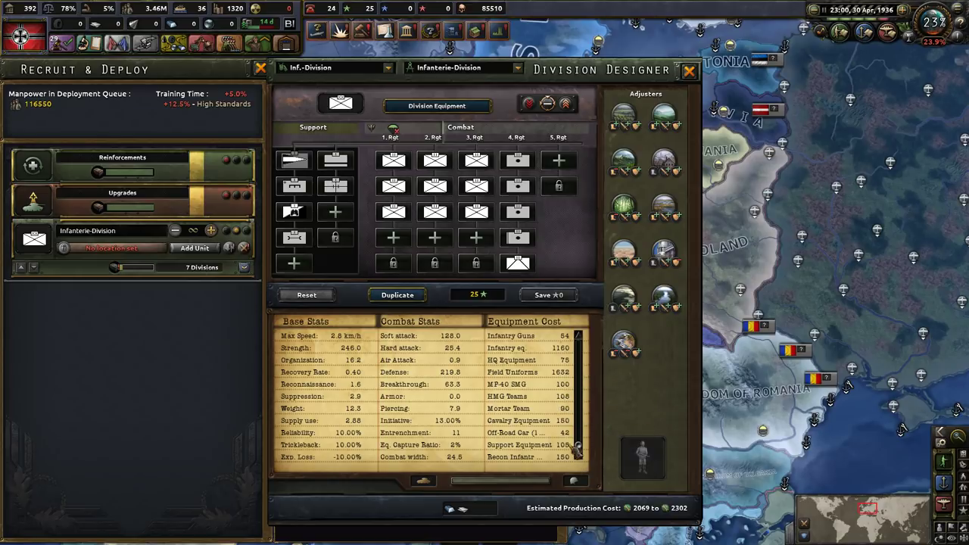
# Close the division designer and look through the military production lines and their factory assignments
pyautogui.click(223, 44)
pyautogui.click(689, 71)
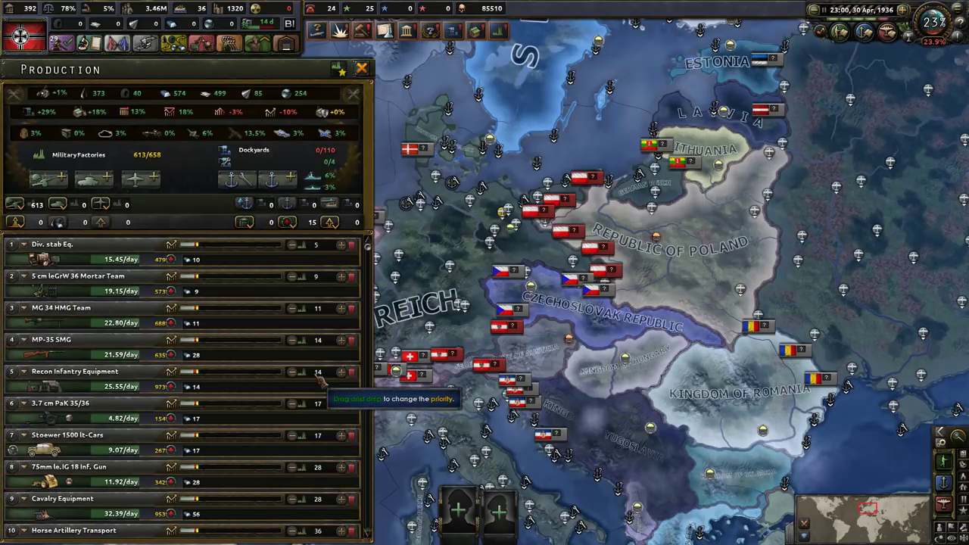
pyautogui.scroll(-2, 261, 369)
pyautogui.scroll(-2, 261, 370)
pyautogui.scroll(5, 265, 379)
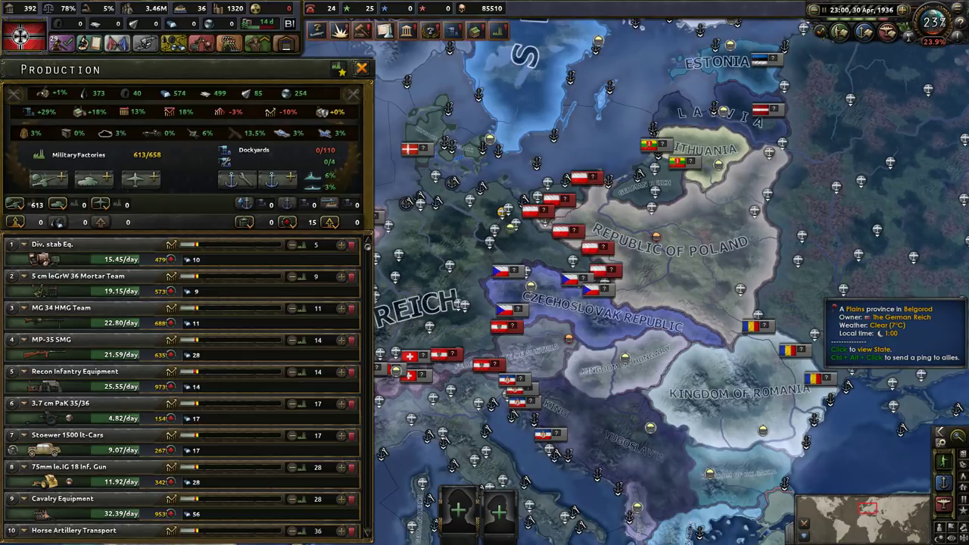
# Switch to the BICE equipment calculator in Excel, check its division type cell, and move the window aside
pyautogui.hotkey('alt', 'Tab')
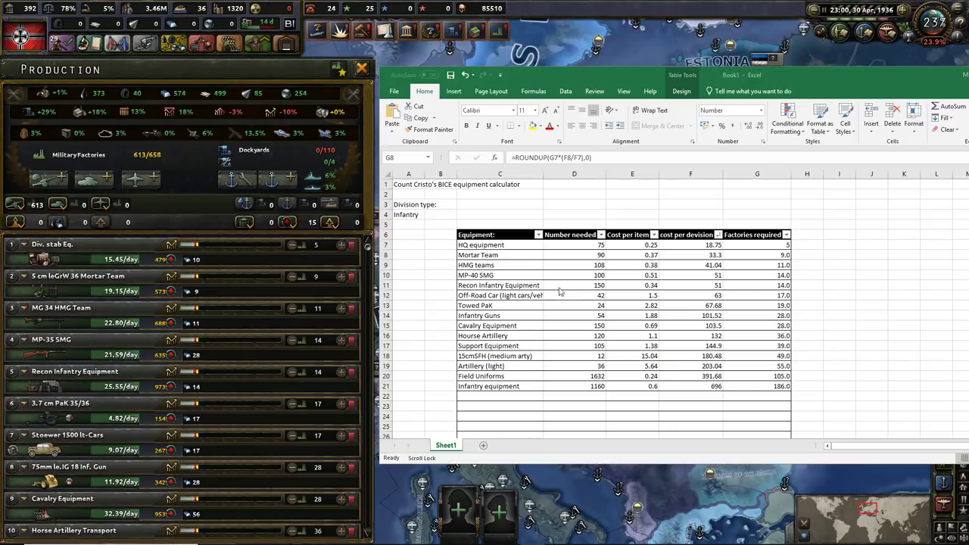
pyautogui.click(524, 194)
pyautogui.click(493, 215)
pyautogui.click(406, 223)
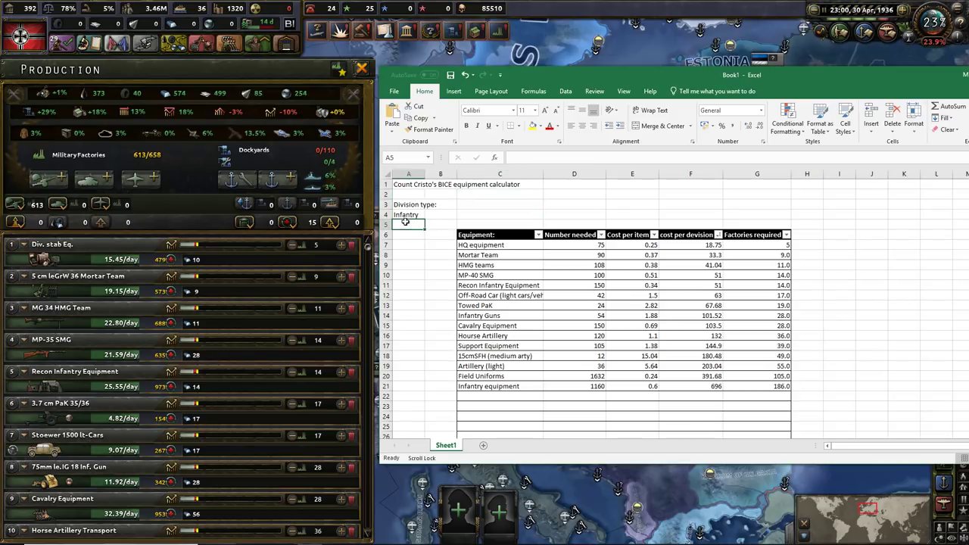
pyautogui.click(407, 215)
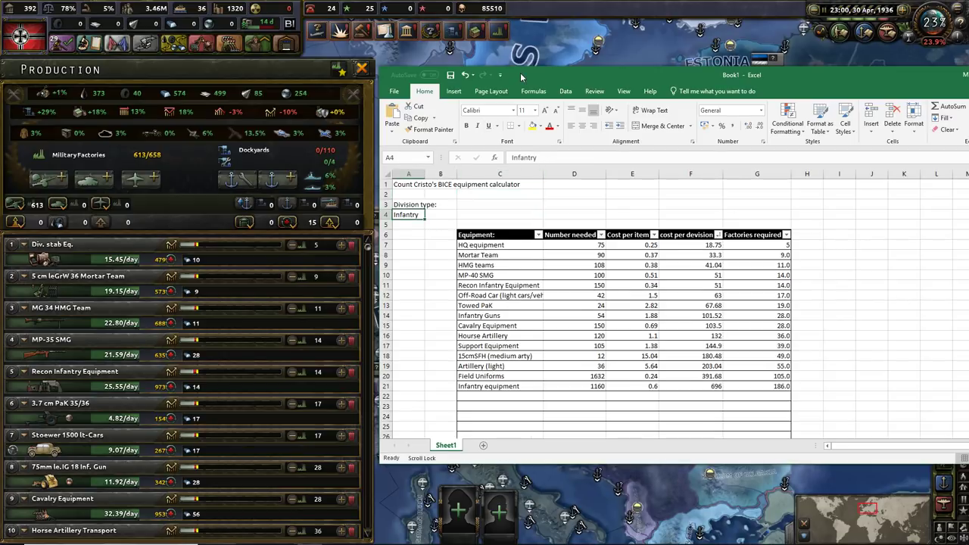
pyautogui.moveTo(520, 73); pyautogui.dragTo(968, 73)
# Reopen the Infanterie-Division template in the game's division designer and bring the Excel calculator back into view over it
pyautogui.click(261, 46)
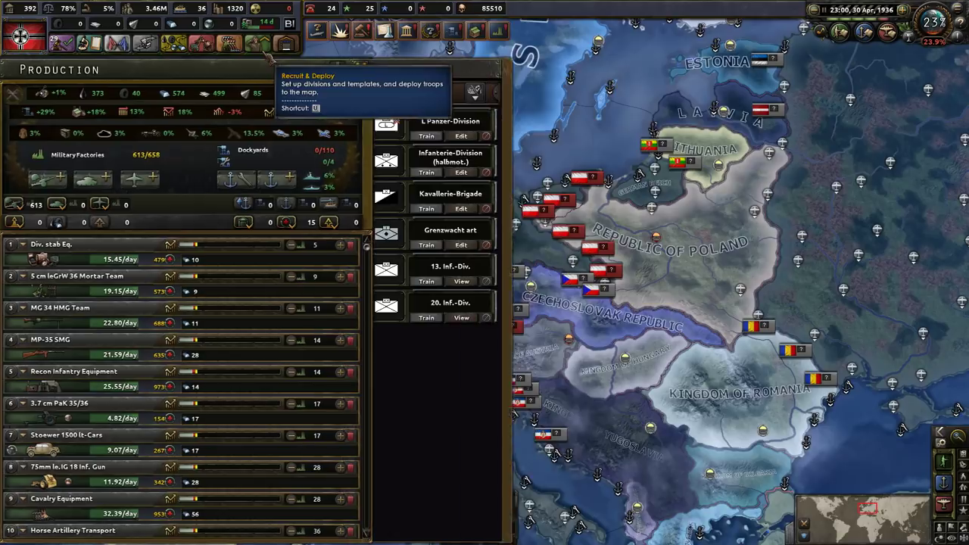
pyautogui.click(383, 143)
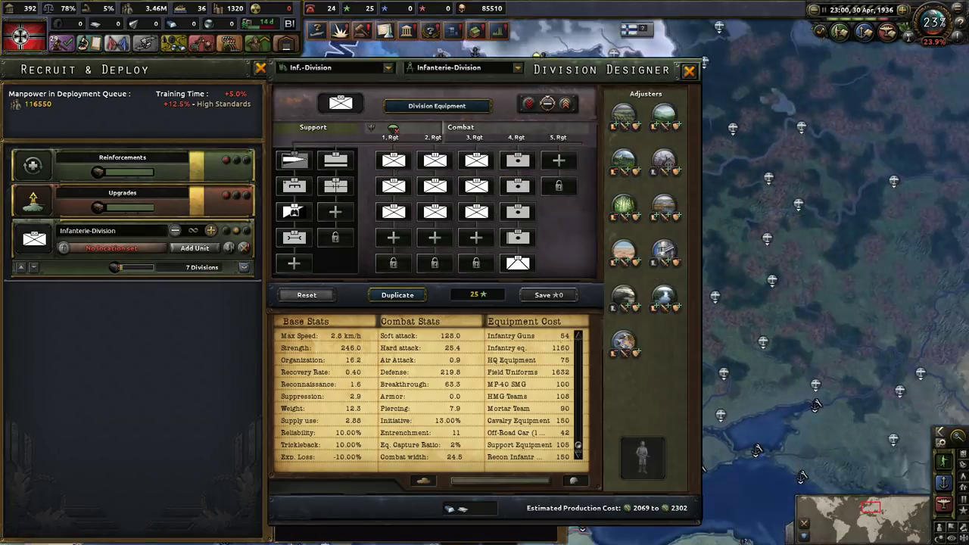
pyautogui.hotkey('alt', 'Tab')
pyautogui.moveTo(958, 84); pyautogui.dragTo(521, 87)
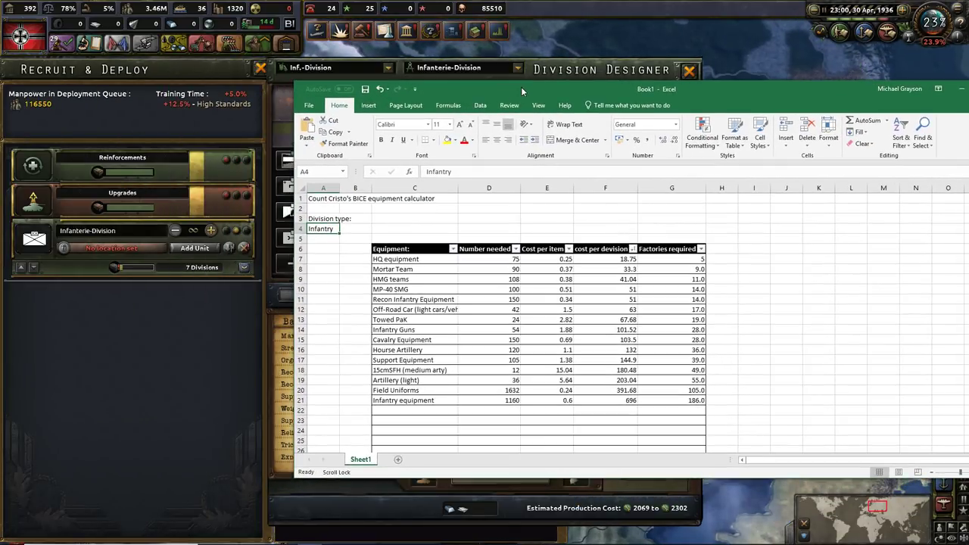
# Examine the calculator's equipment, number needed, cost per item, cost per division and factories required columns, including the off-road car's cost formula
pyautogui.moveTo(411, 260); pyautogui.dragTo(423, 400)
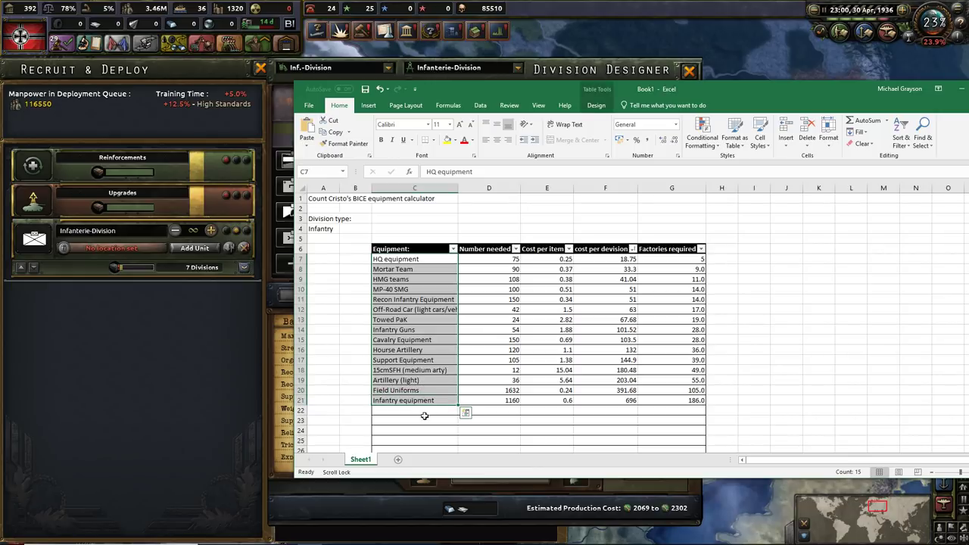
pyautogui.click(491, 259)
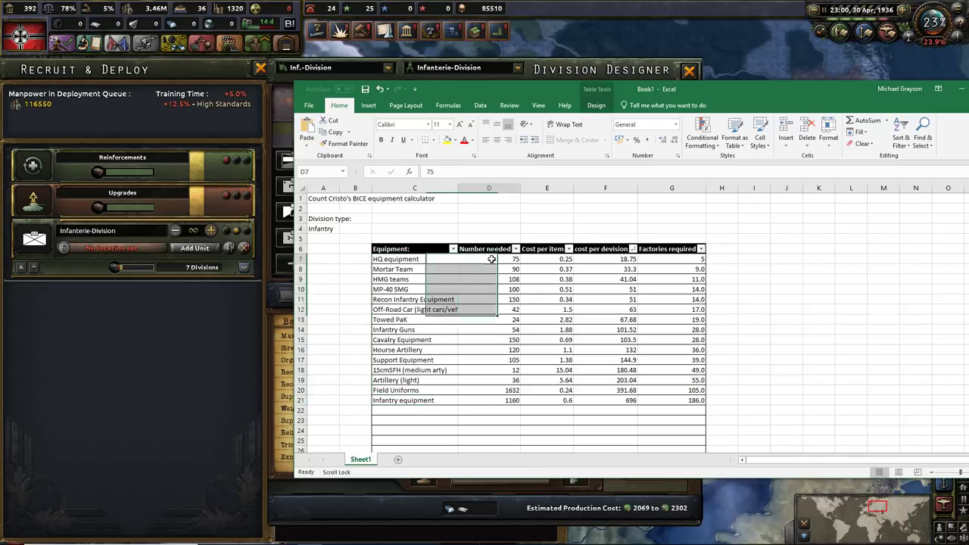
pyautogui.moveTo(491, 259); pyautogui.dragTo(511, 398)
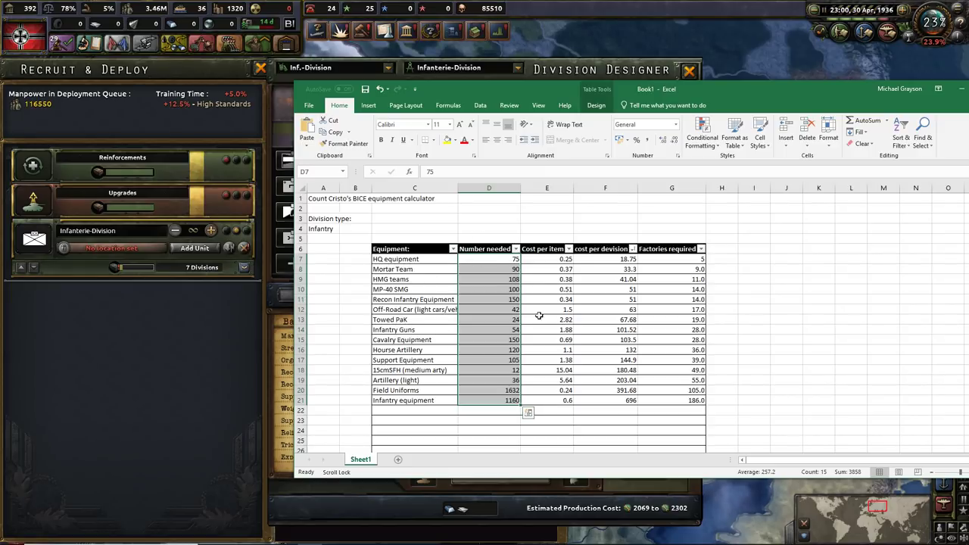
pyautogui.moveTo(545, 262); pyautogui.dragTo(557, 399)
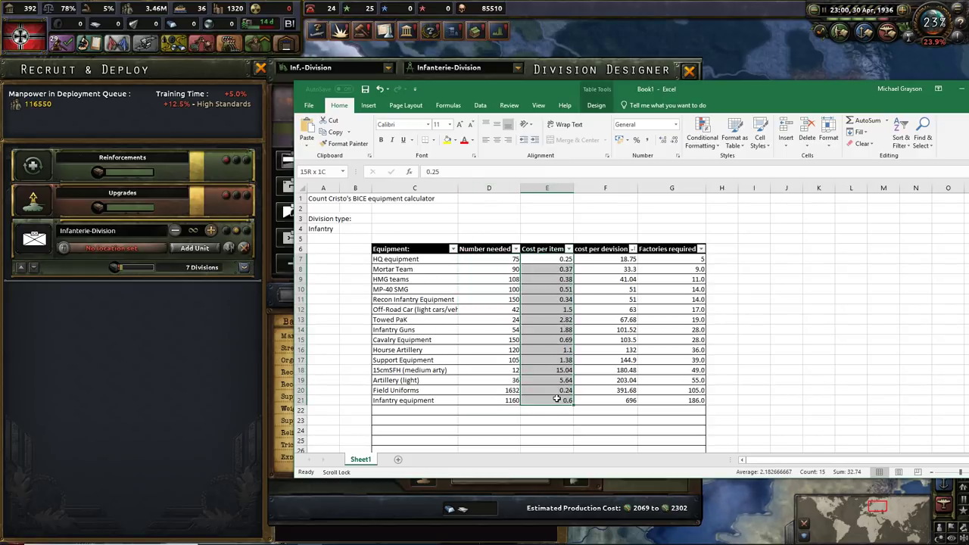
pyautogui.moveTo(608, 259); pyautogui.dragTo(611, 279)
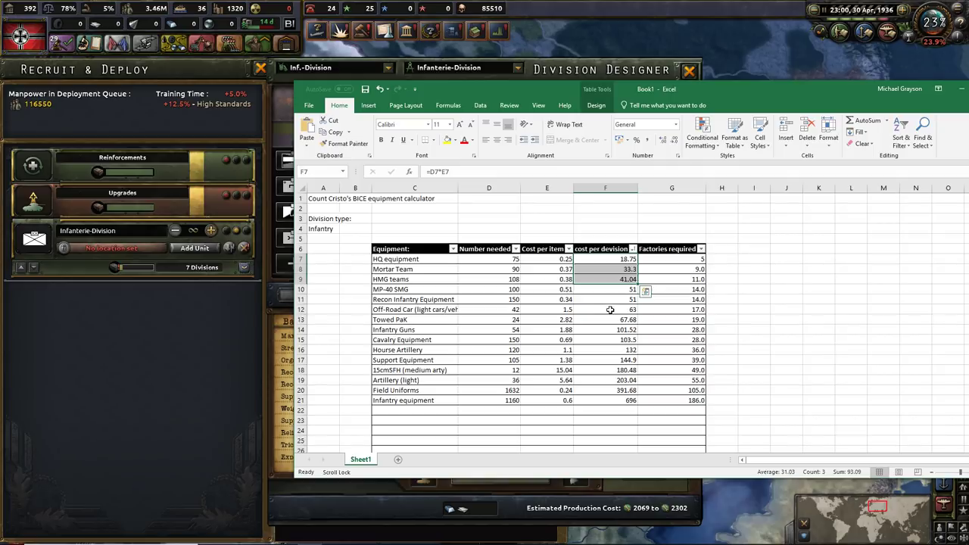
pyautogui.doubleClick(610, 310)
pyautogui.press('Return')
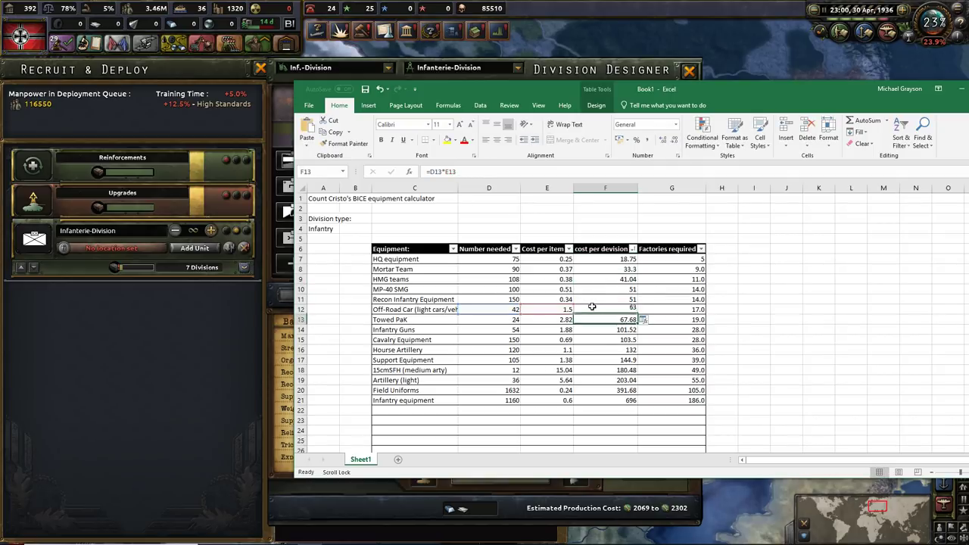
pyautogui.moveTo(661, 259); pyautogui.dragTo(673, 402)
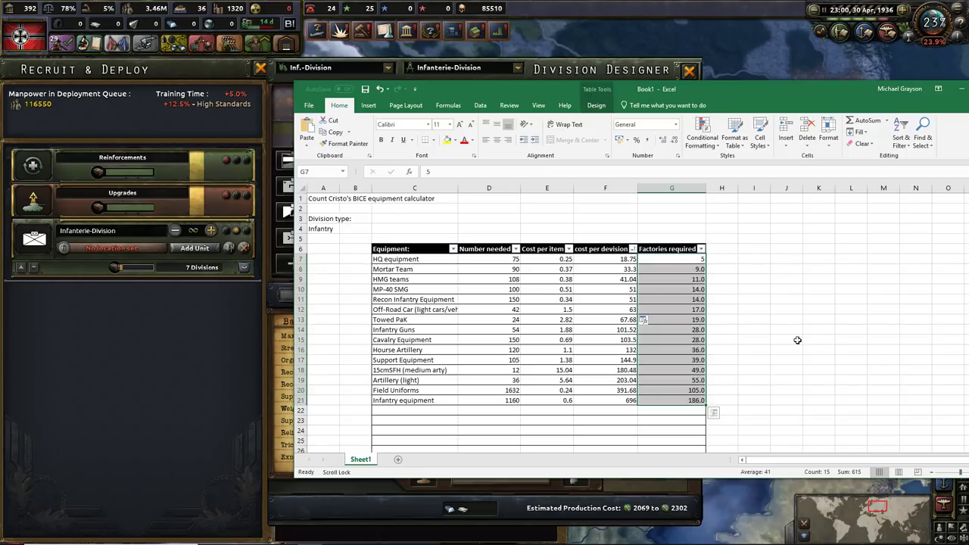
# Set the factories required for HQ equipment in G7 to 1
pyautogui.click(698, 259)
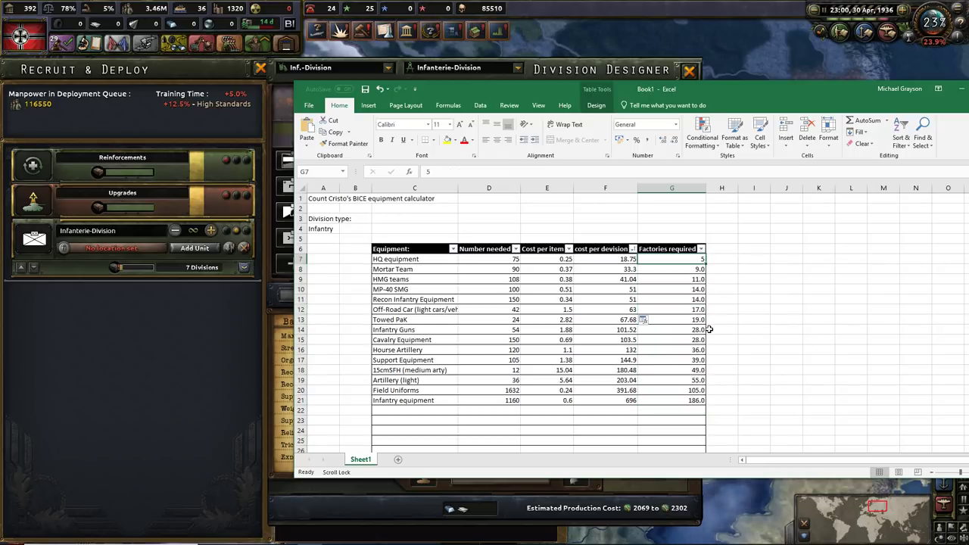
pyautogui.press('F2')
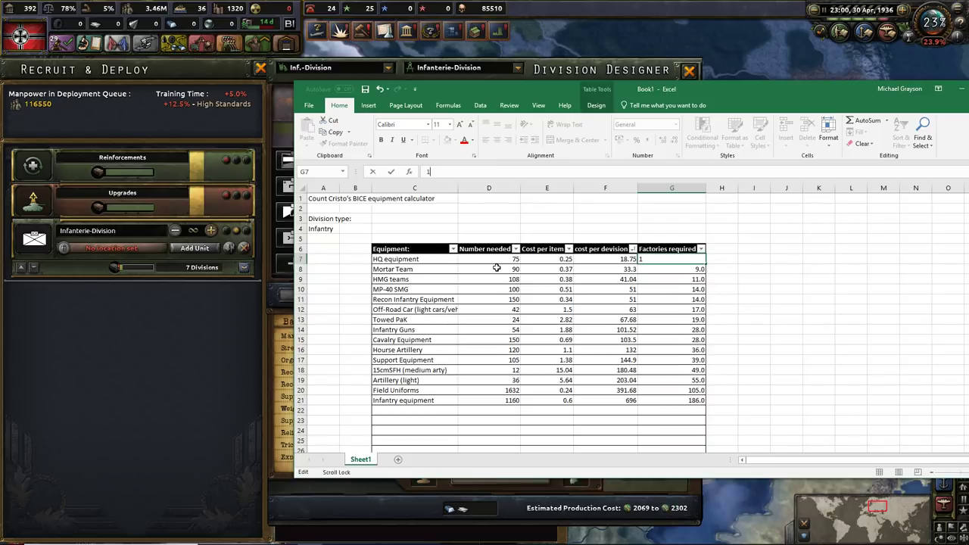
pyautogui.write('1')
pyautogui.press('Return')
pyautogui.click(664, 257)
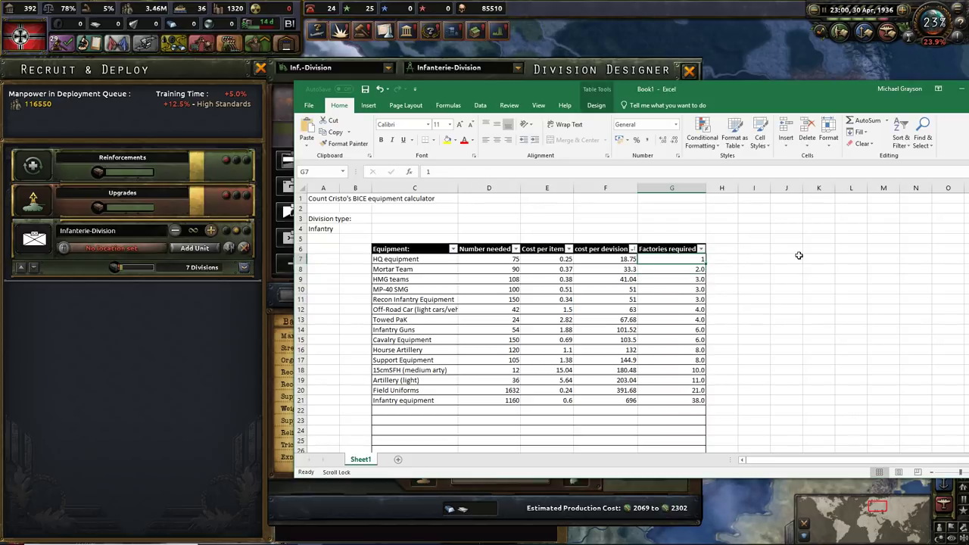
# Inspect the Mortar Team's factories required formula in G8 and the division cost cell it refers to
pyautogui.click(662, 266)
pyautogui.click(497, 171)
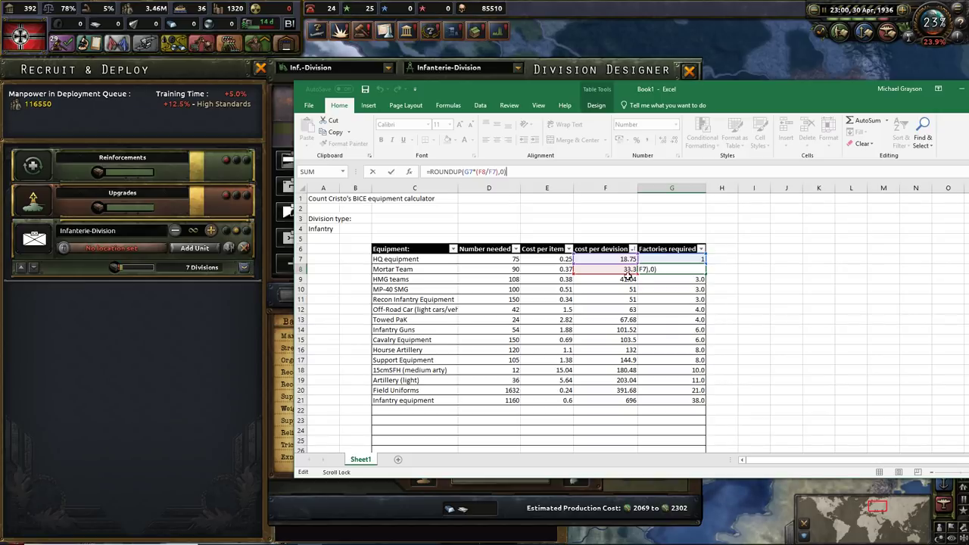
pyautogui.press('Return')
pyautogui.click(689, 267)
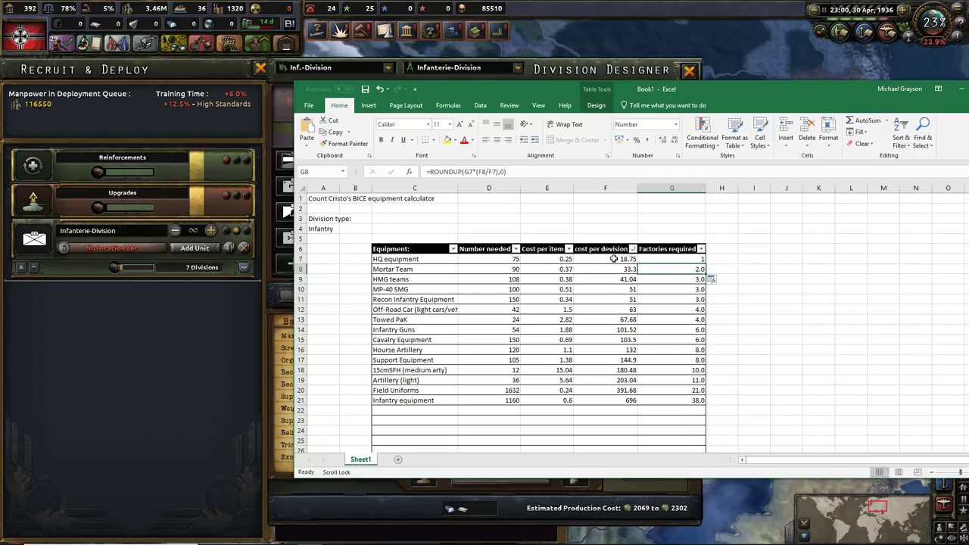
pyautogui.click(614, 266)
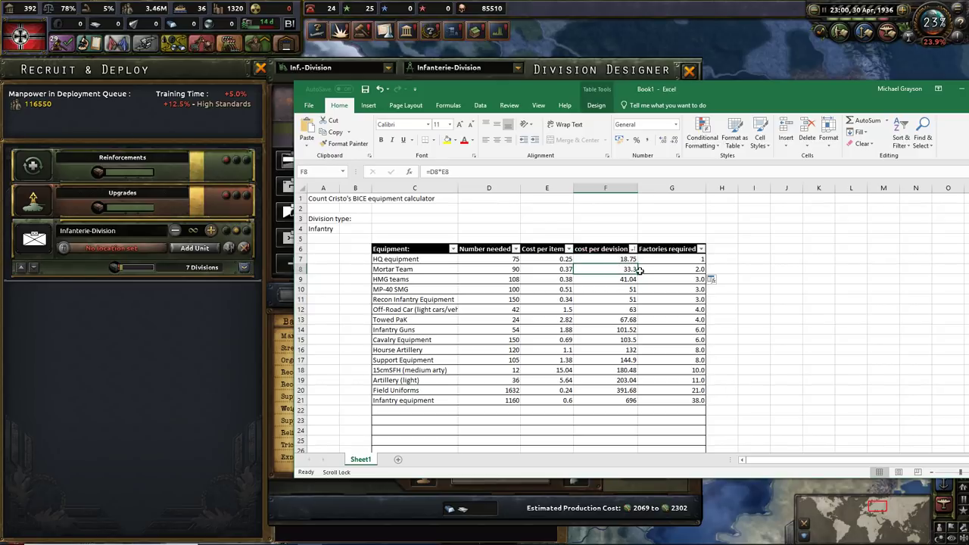
pyautogui.click(657, 270)
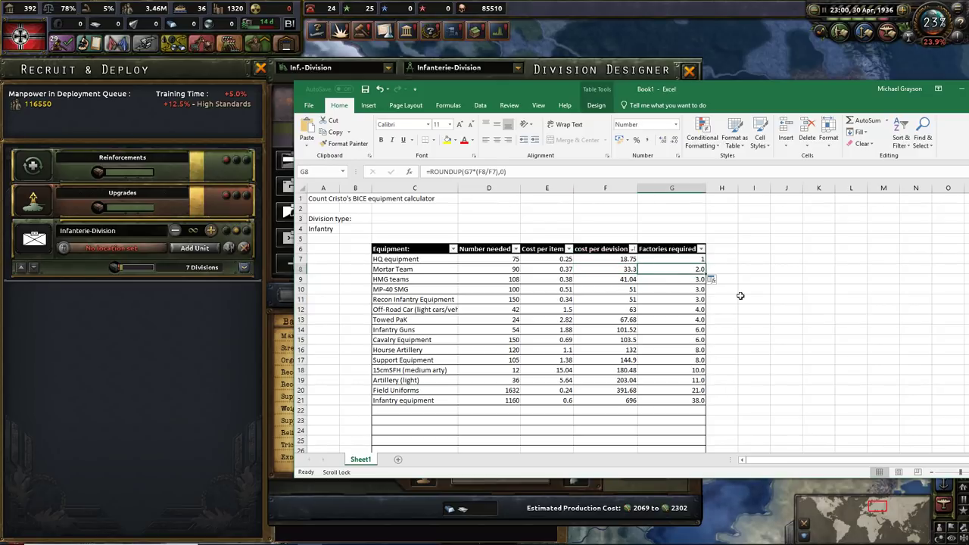
# Compare the HMG teams' cost and factories required formulas with the Infantry equipment formula and the HQ equipment base value
pyautogui.click(618, 280)
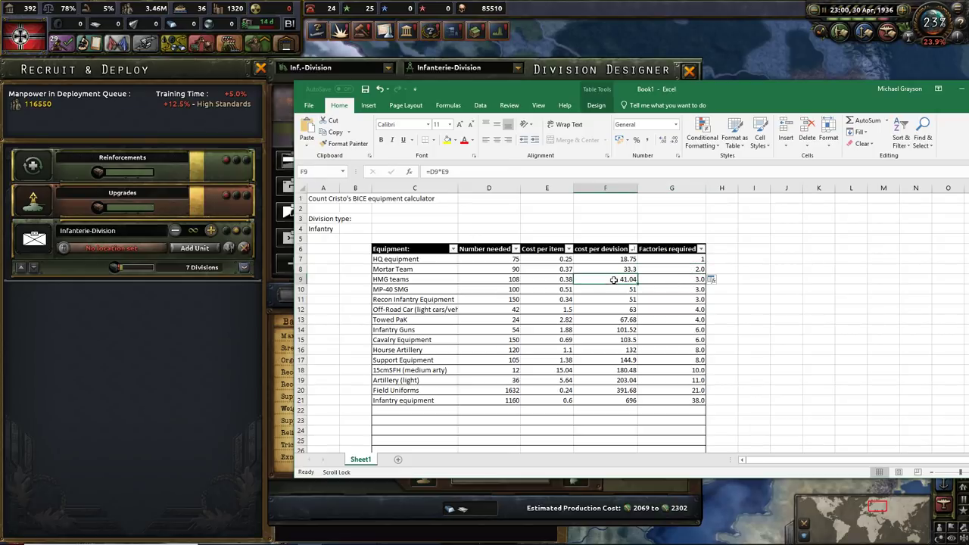
pyautogui.click(676, 279)
pyautogui.click(618, 280)
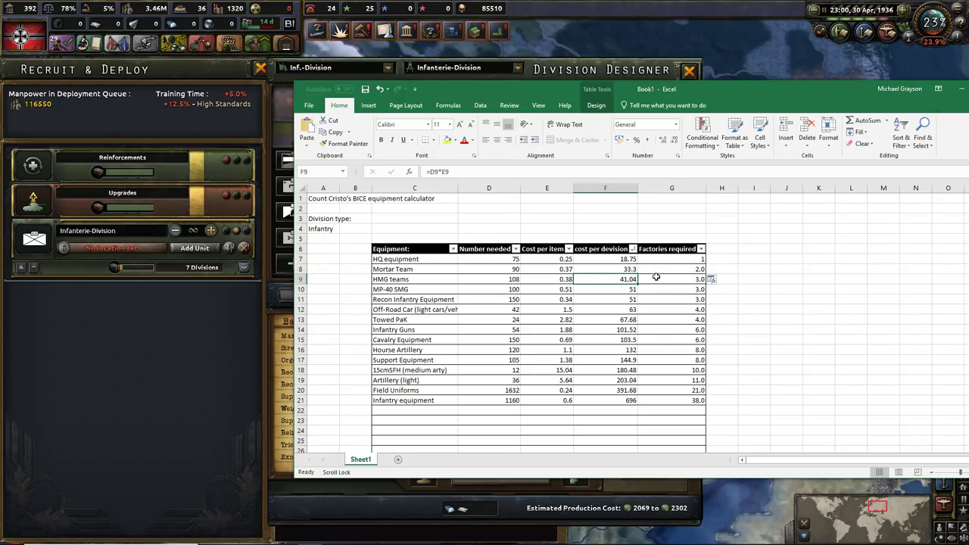
pyautogui.click(662, 281)
pyautogui.press('F2')
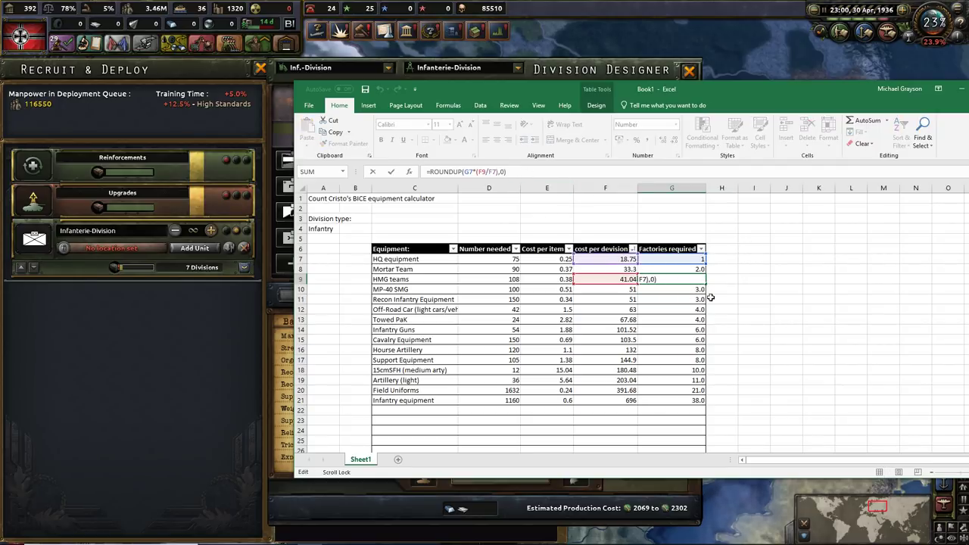
pyautogui.press('Return')
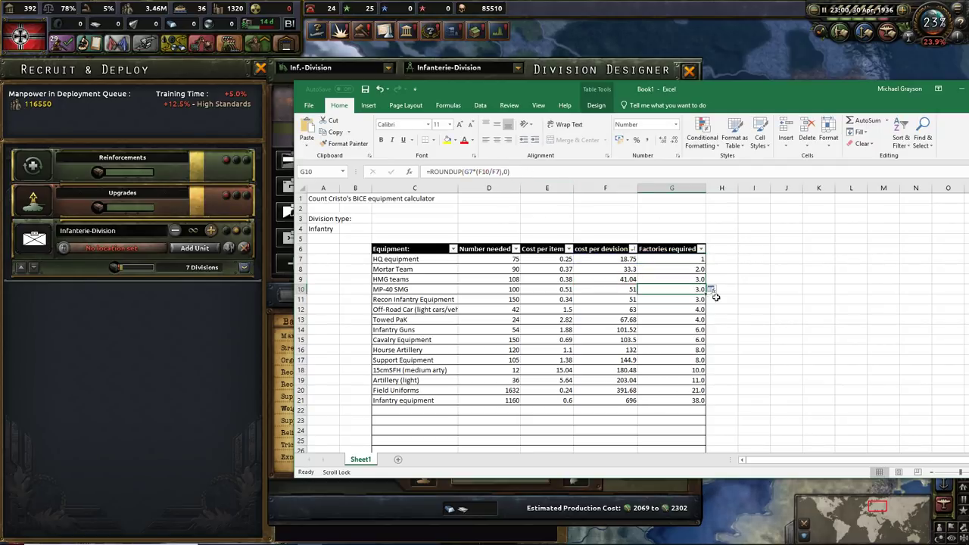
pyautogui.click(686, 399)
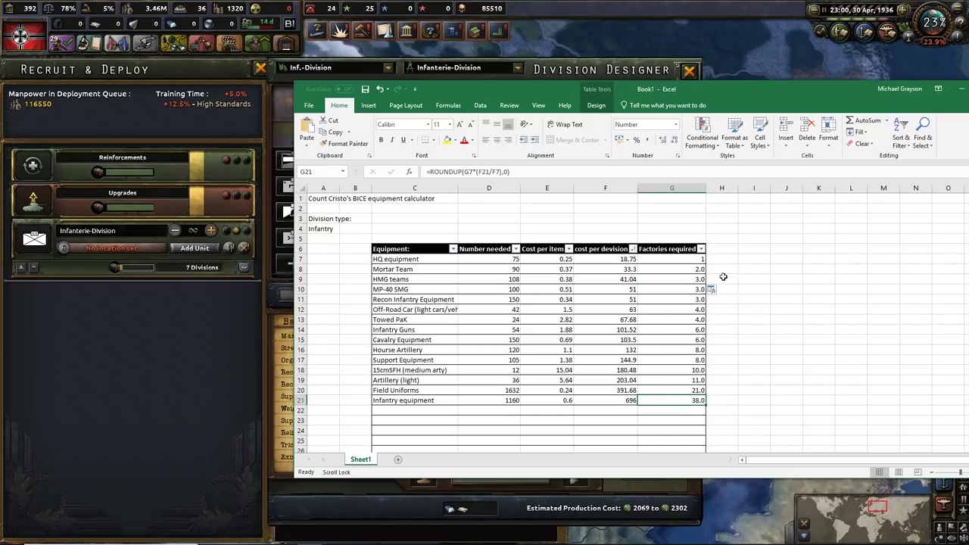
pyautogui.click(686, 260)
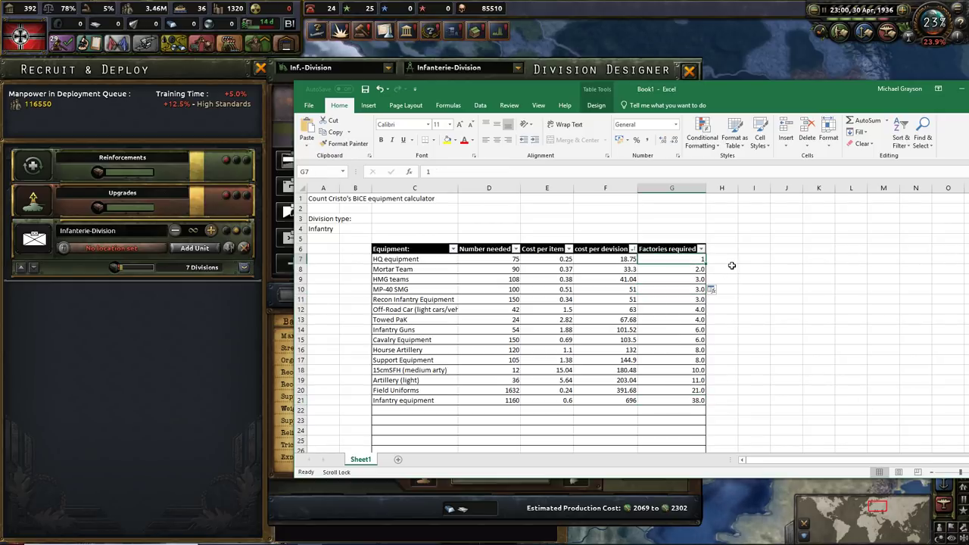
# Set the factories required for HQ equipment in G7 to 5 and check the Infantry equipment formula in G21
pyautogui.write('5')
pyautogui.press('Return')
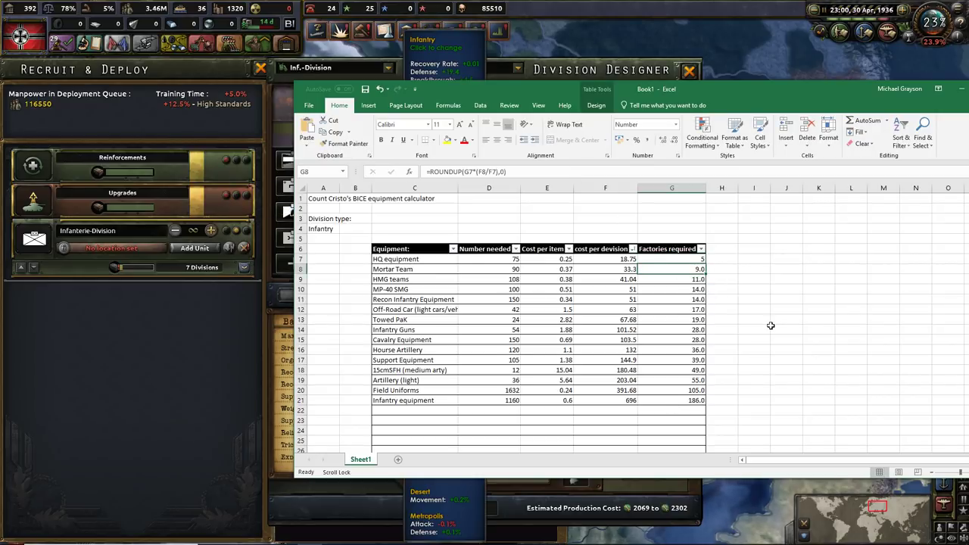
pyautogui.click(690, 258)
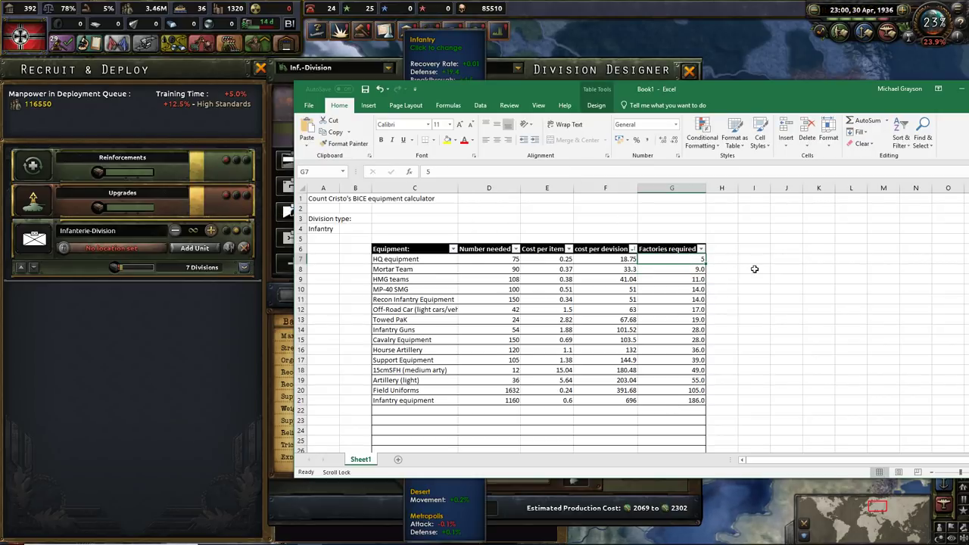
pyautogui.doubleClick(464, 177)
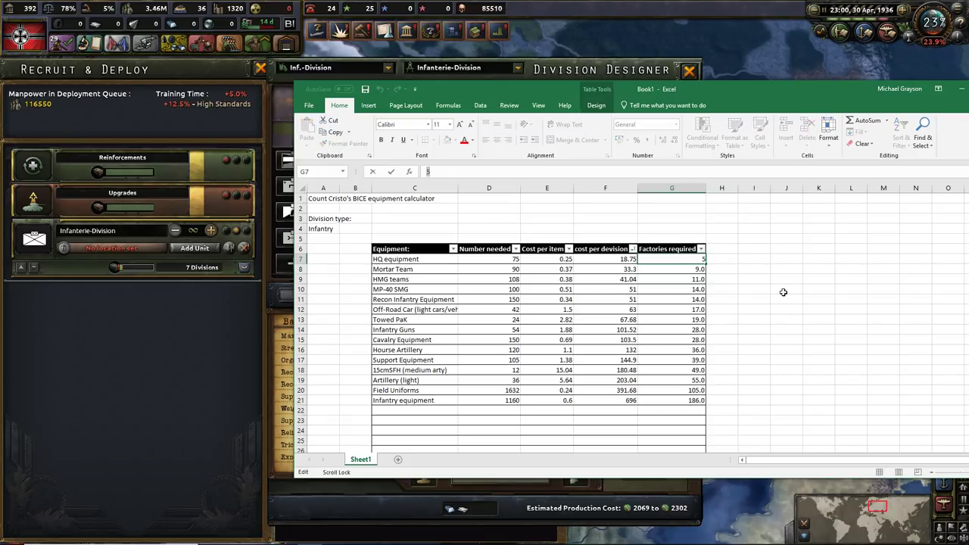
pyautogui.press('Escape')
pyautogui.click(695, 401)
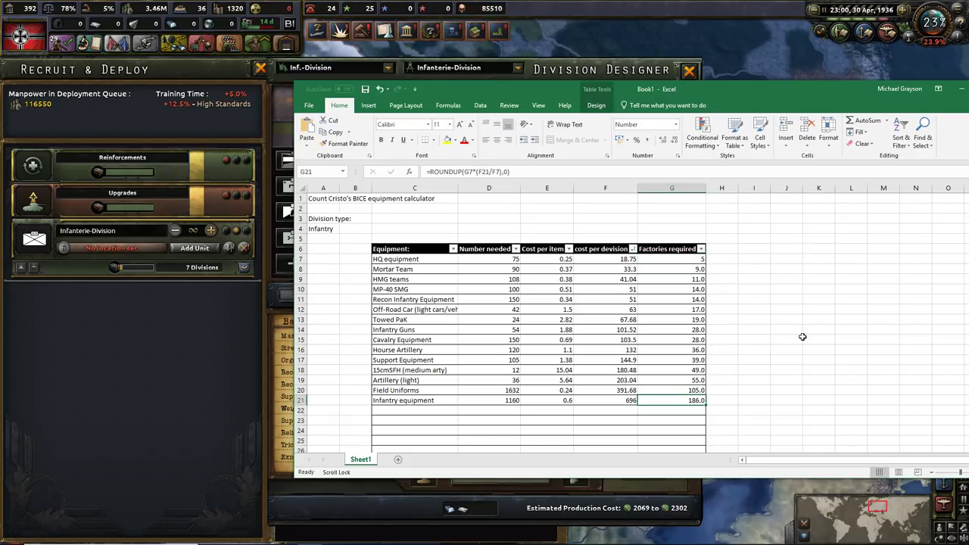
# Switch to Hearts of Iron IV, close the Division Designer and review the factories assigned to each production line
pyautogui.hotkey('alt', 'Tab')
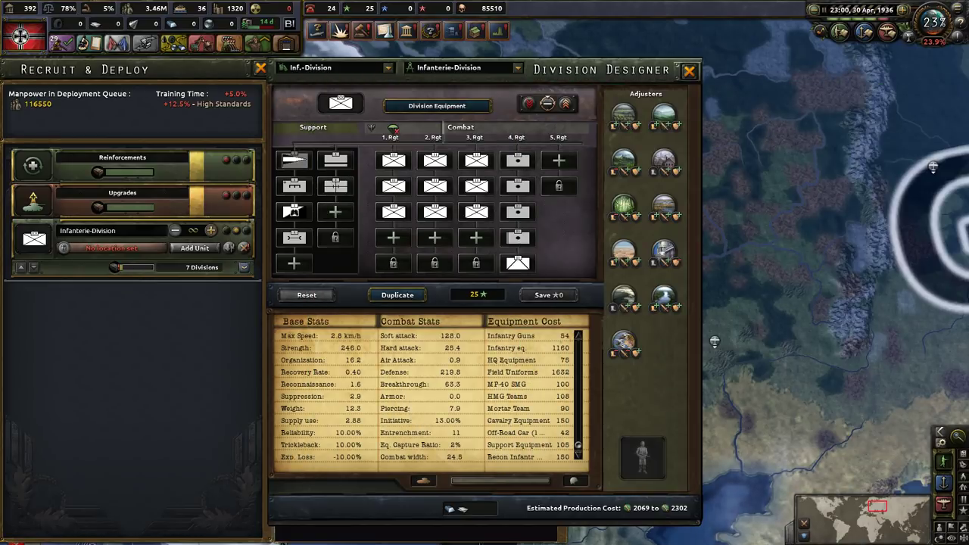
pyautogui.click(172, 42)
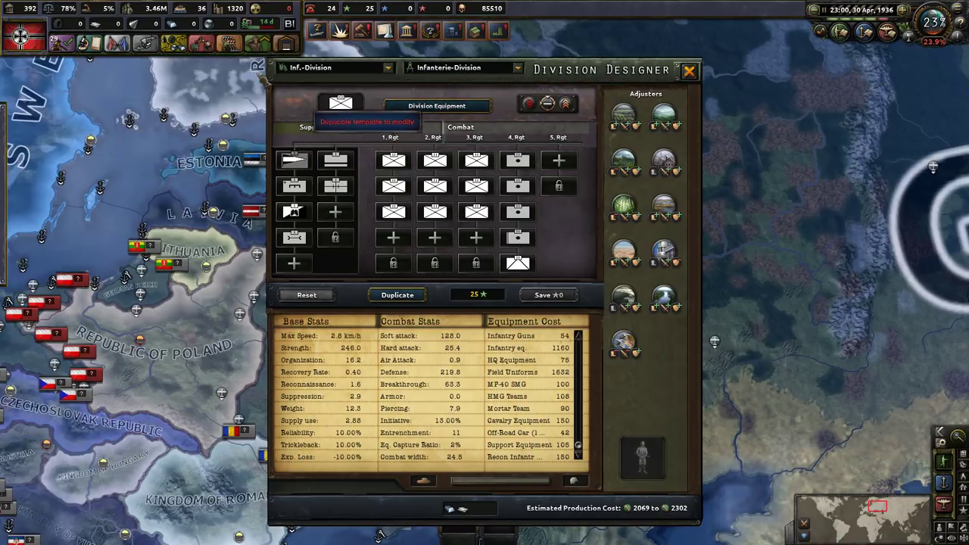
pyautogui.click(690, 71)
pyautogui.scroll(-5, 310, 303)
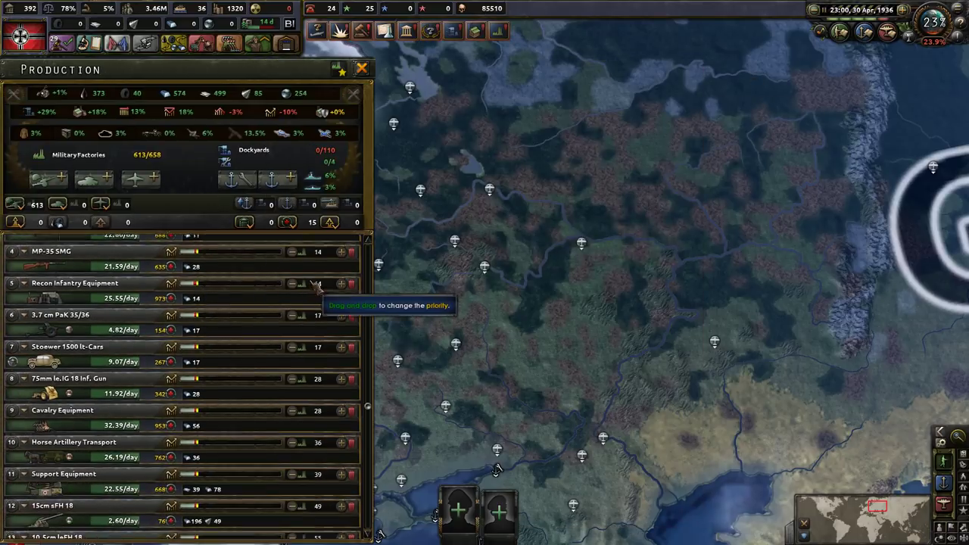
pyautogui.scroll(5, 303, 418)
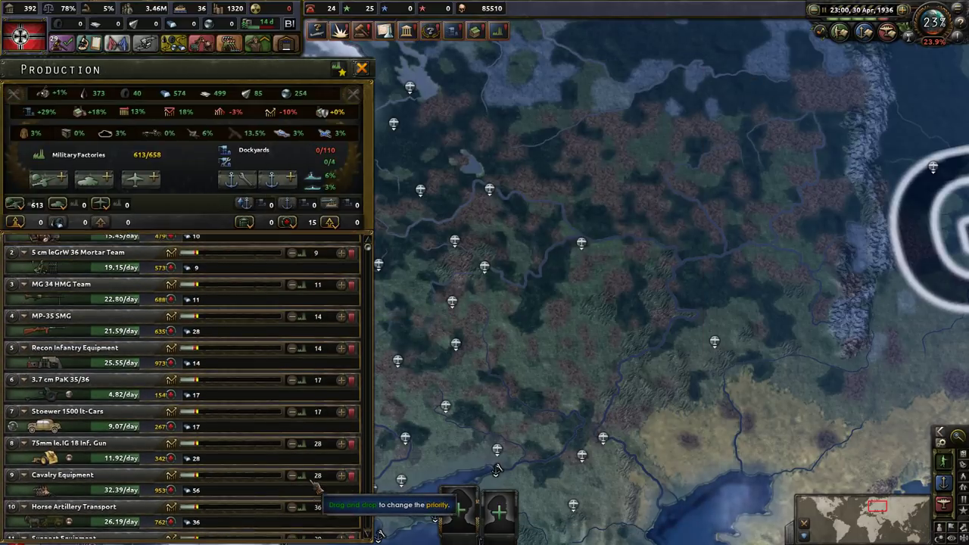
pyautogui.scroll(-5, 337, 272)
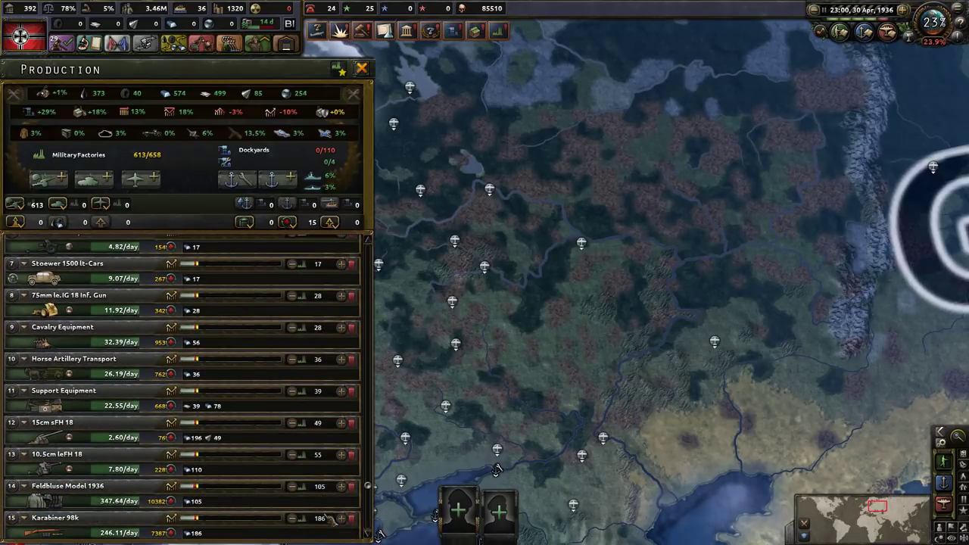
pyautogui.scroll(-1, 333, 522)
pyautogui.scroll(6, 339, 486)
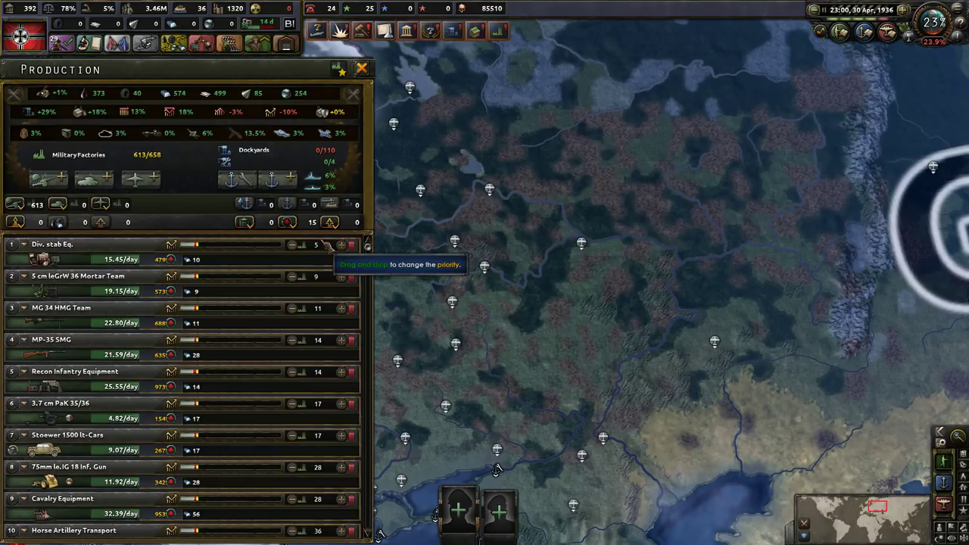
# Check the queued Infanterie-Division's equipment needs as game time runs, and dismiss the Second London Naval Treaty event
pyautogui.click(286, 44)
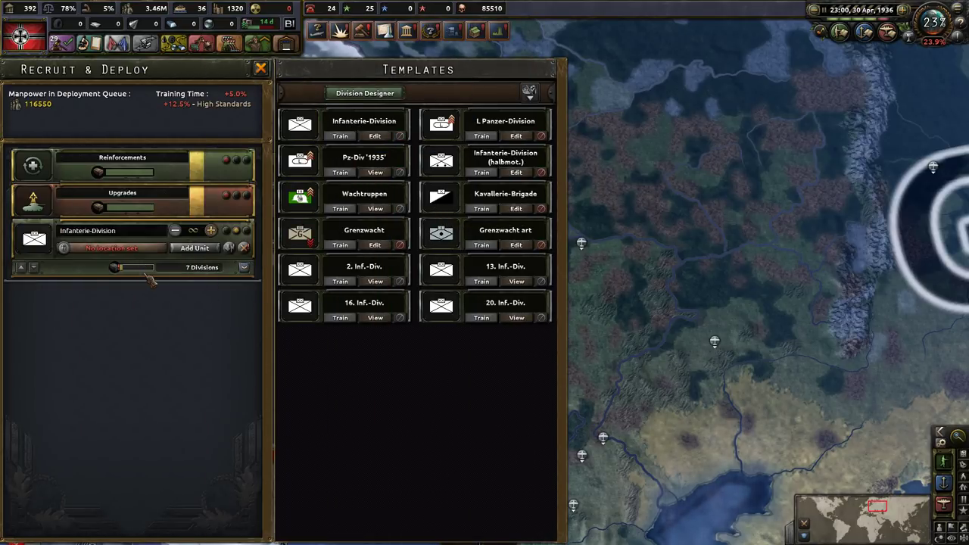
pyautogui.press('i')
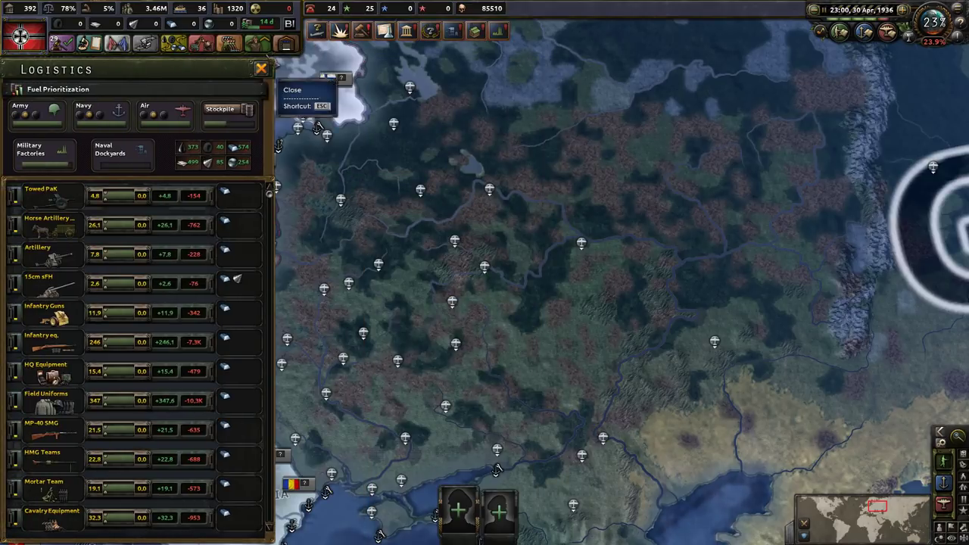
pyautogui.press('u')
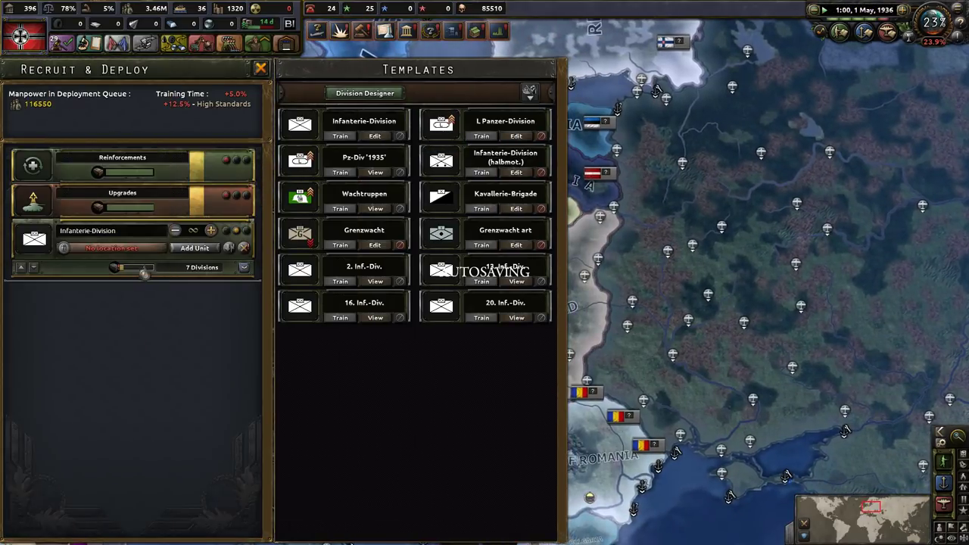
pyautogui.moveTo(145, 273)
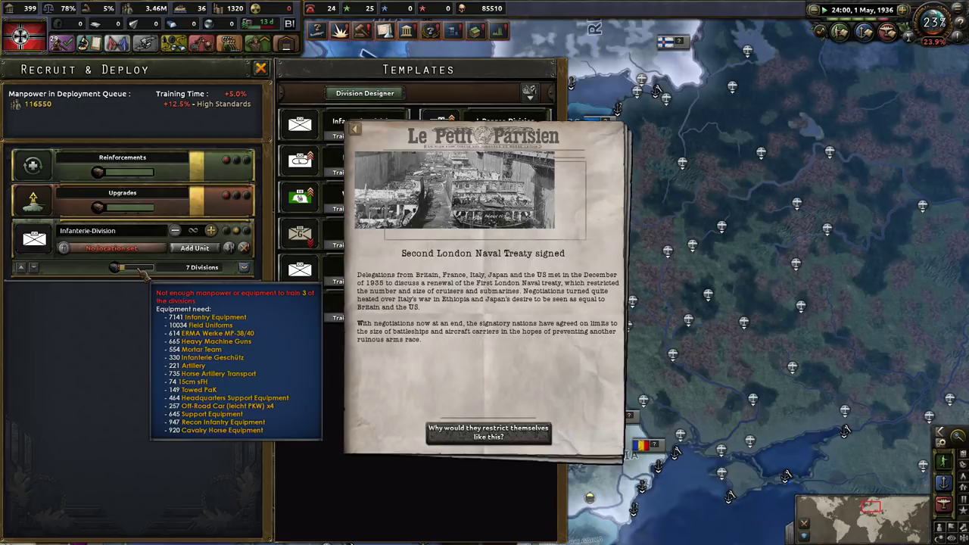
pyautogui.press('Return')
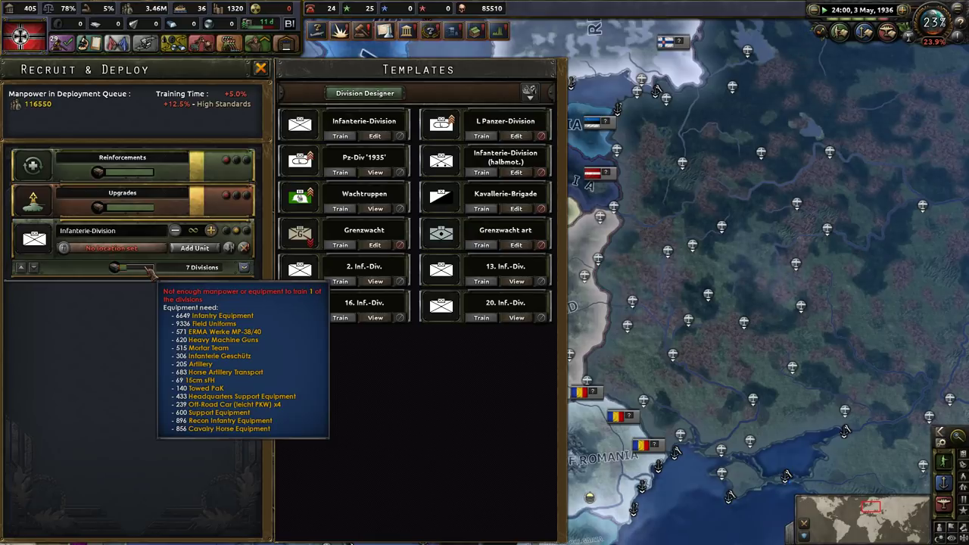
# Examine the logistics deficits and shortage durations for each equipment type, including Towed PaK, Infantry eq., HQ Equipment and HMG Teams
pyautogui.click(287, 43)
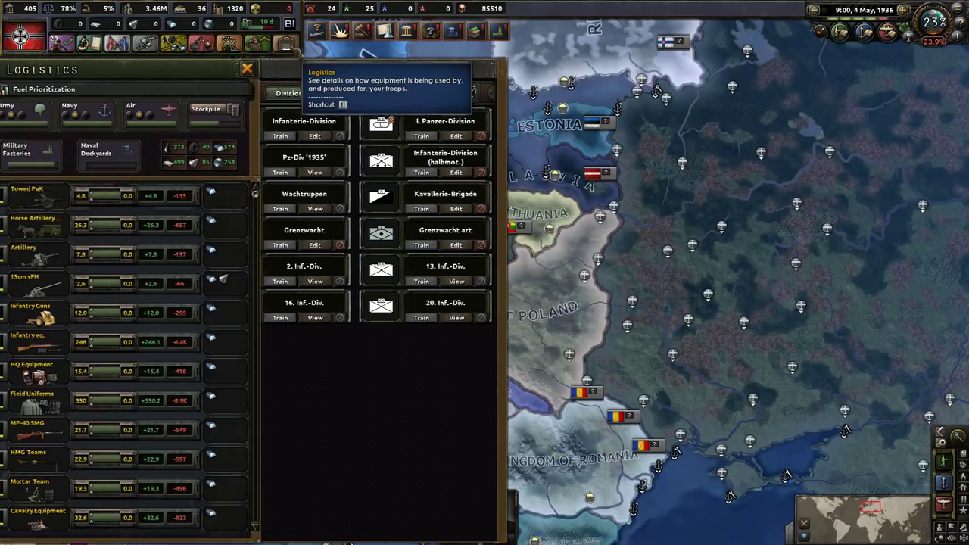
pyautogui.moveTo(201, 197)
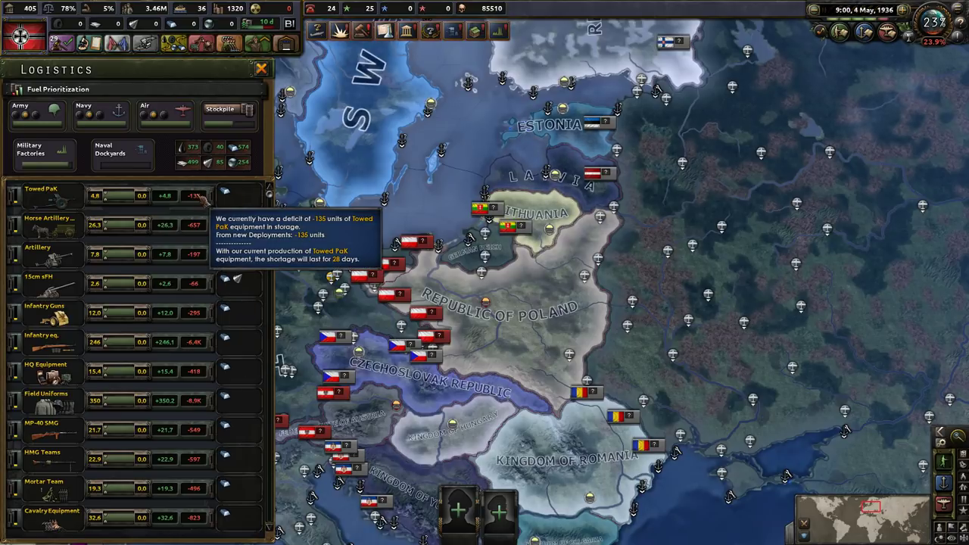
pyautogui.scroll(-1, 201, 196)
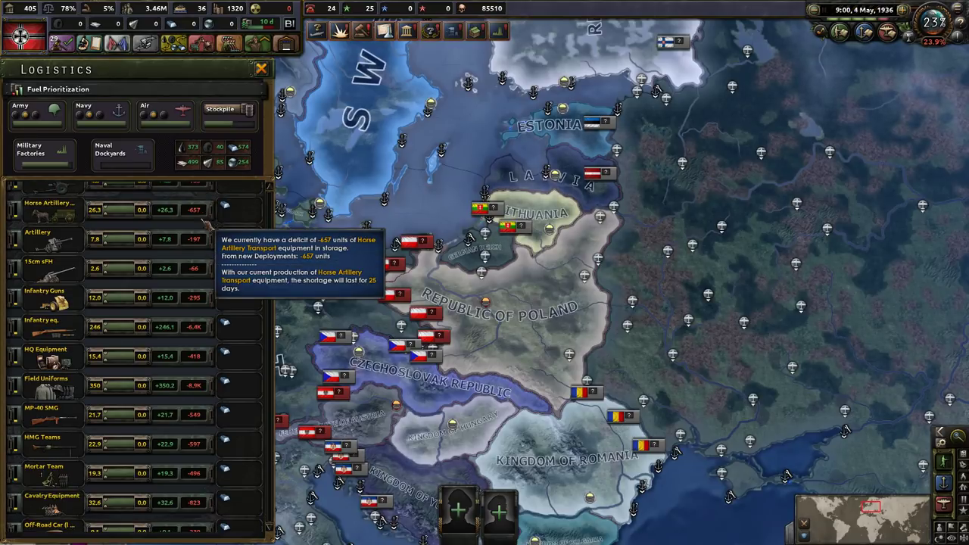
pyautogui.moveTo(198, 241)
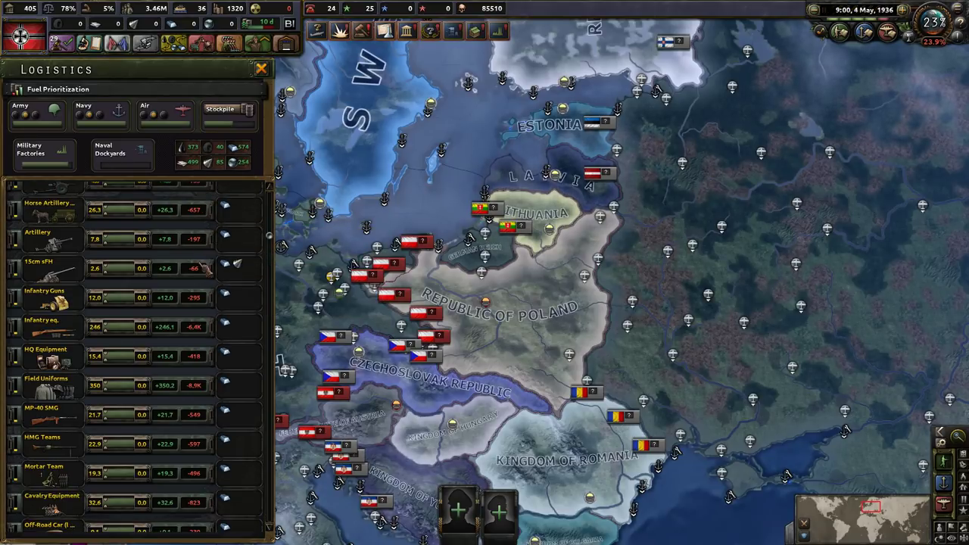
pyautogui.moveTo(205, 274)
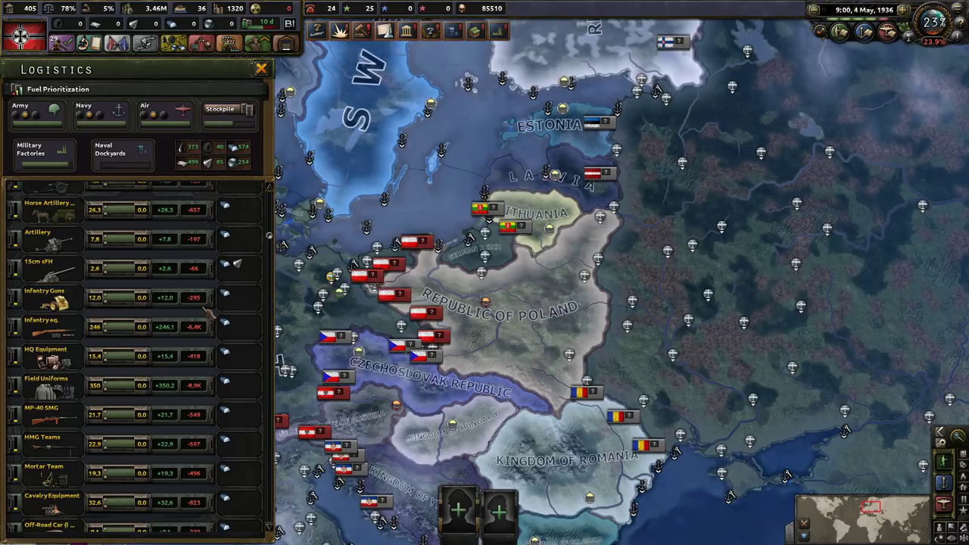
pyautogui.moveTo(199, 301)
pyautogui.scroll(-1, 199, 301)
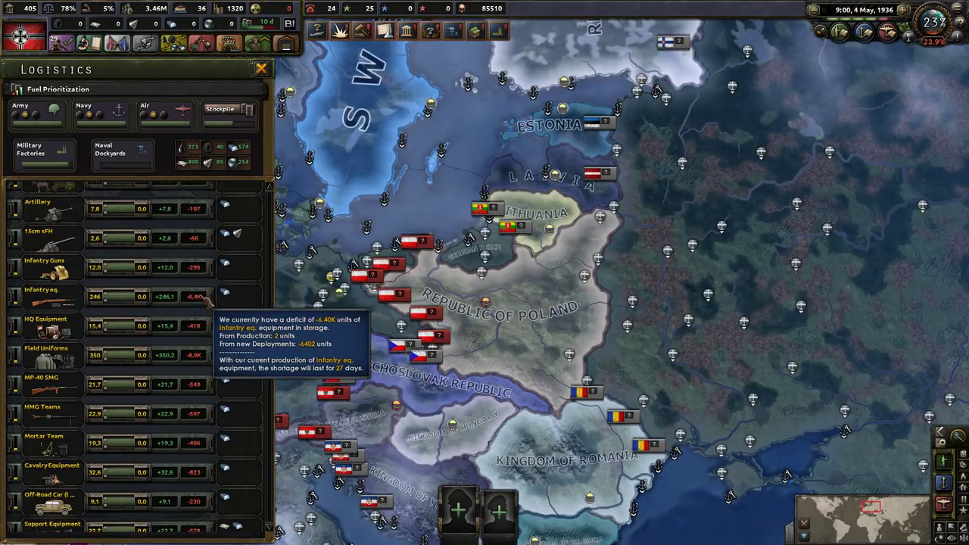
pyautogui.scroll(-1, 206, 300)
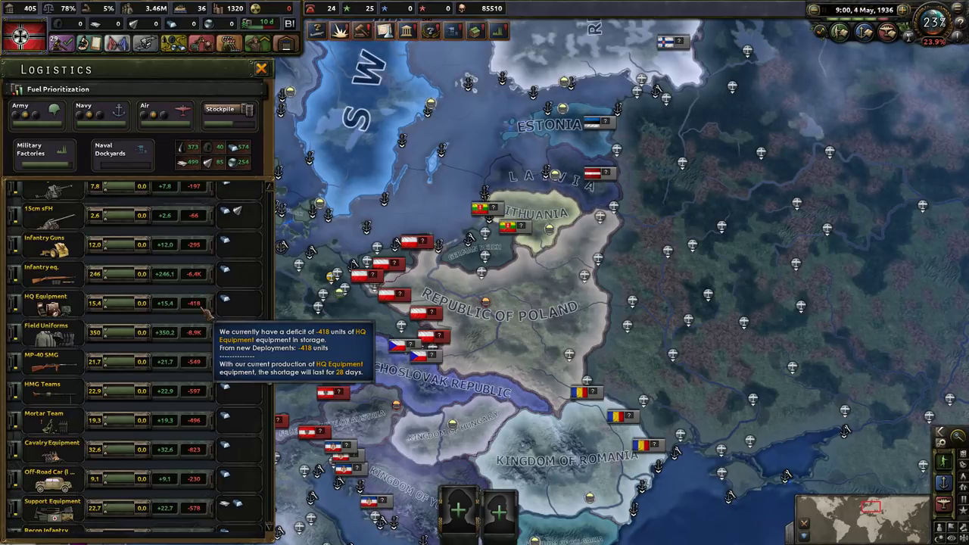
pyautogui.scroll(-1, 204, 307)
pyautogui.scroll(-1, 204, 311)
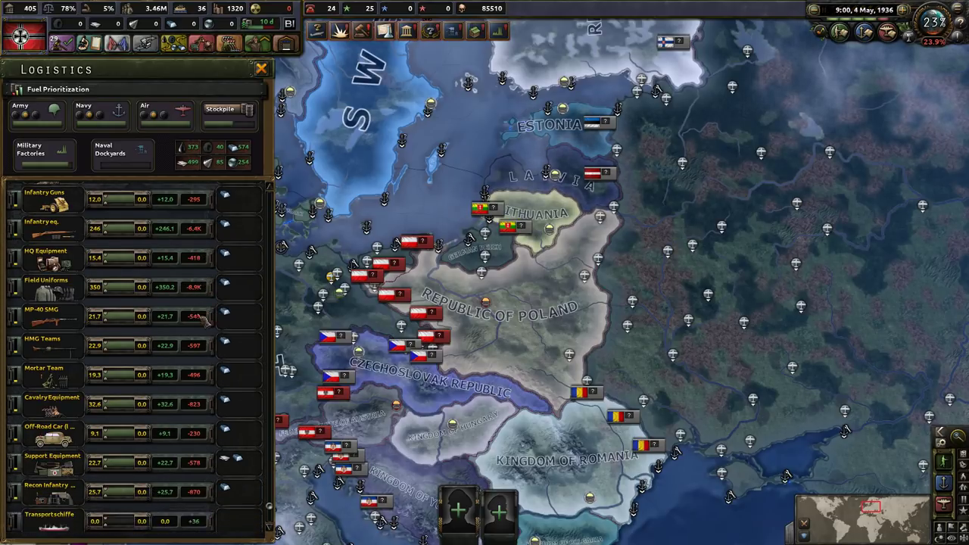
pyautogui.scroll(-1, 204, 318)
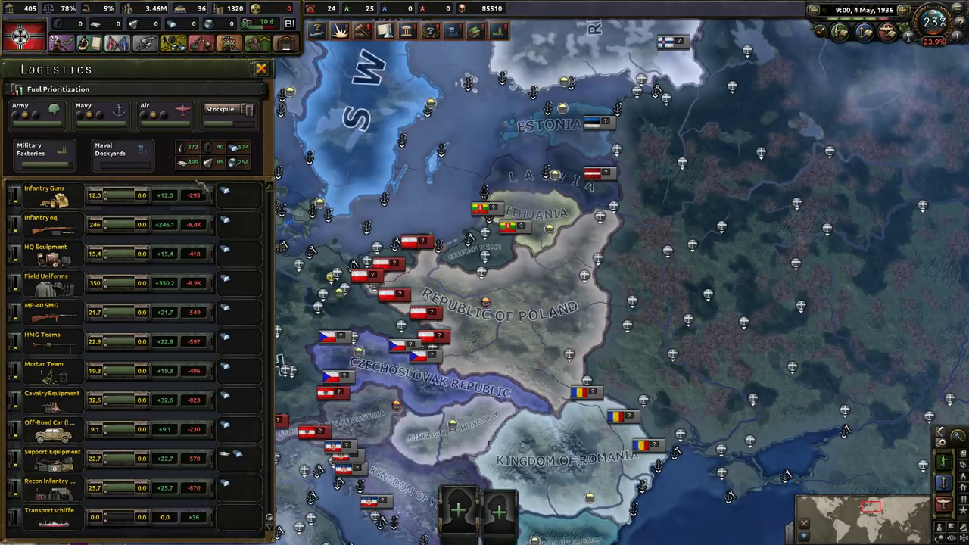
pyautogui.press('a')
pyautogui.press('s')
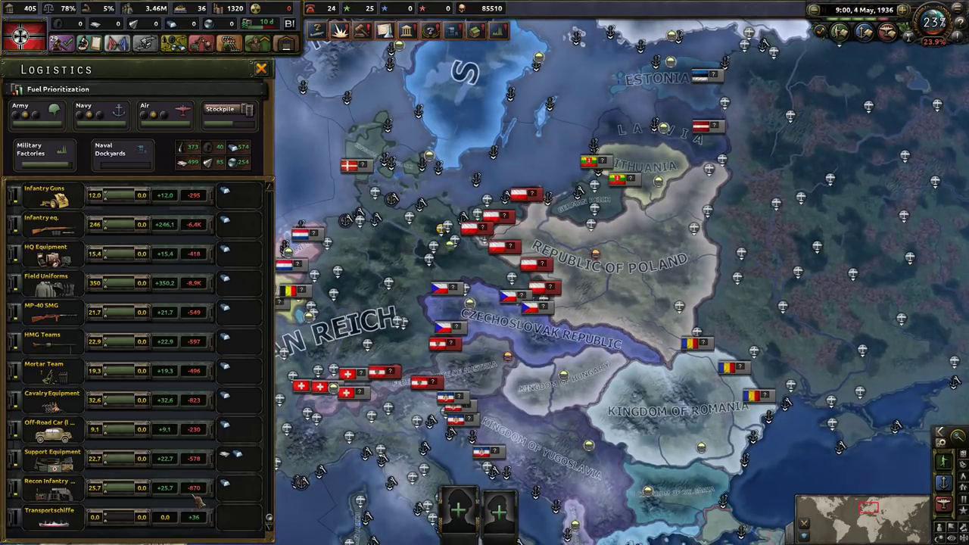
pyautogui.moveTo(194, 494)
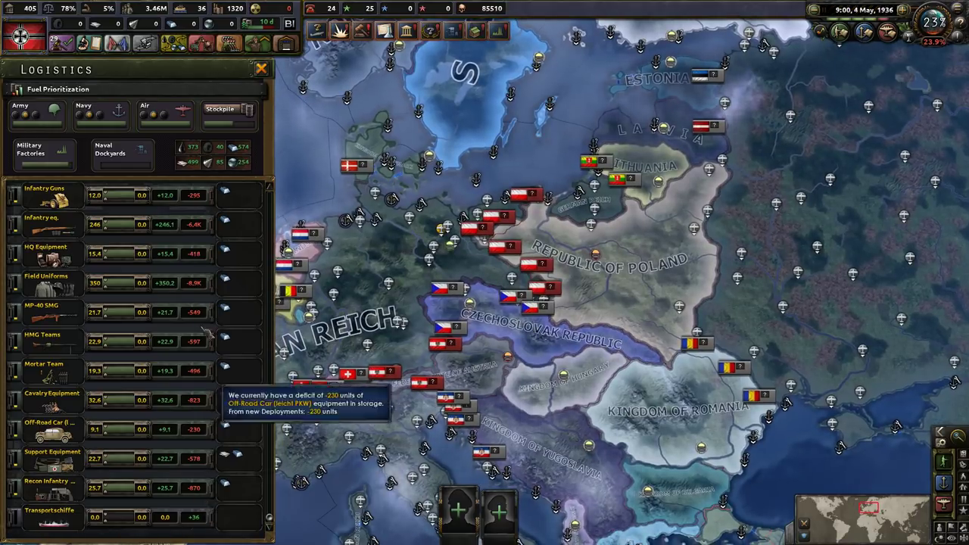
pyautogui.moveTo(203, 346)
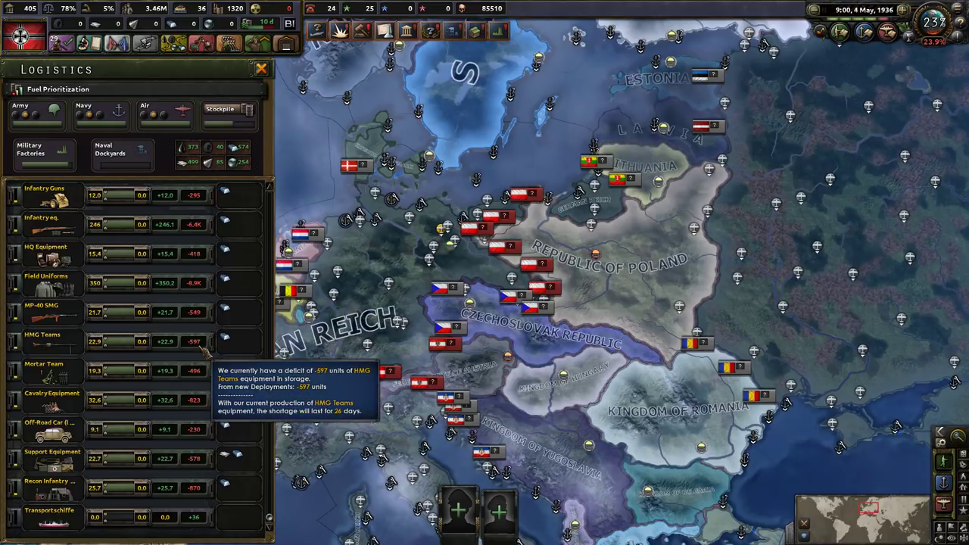
# Review the production lines again, from Div. stab Eq. down to the last line, for their factory counts and daily output
pyautogui.click(430, 30)
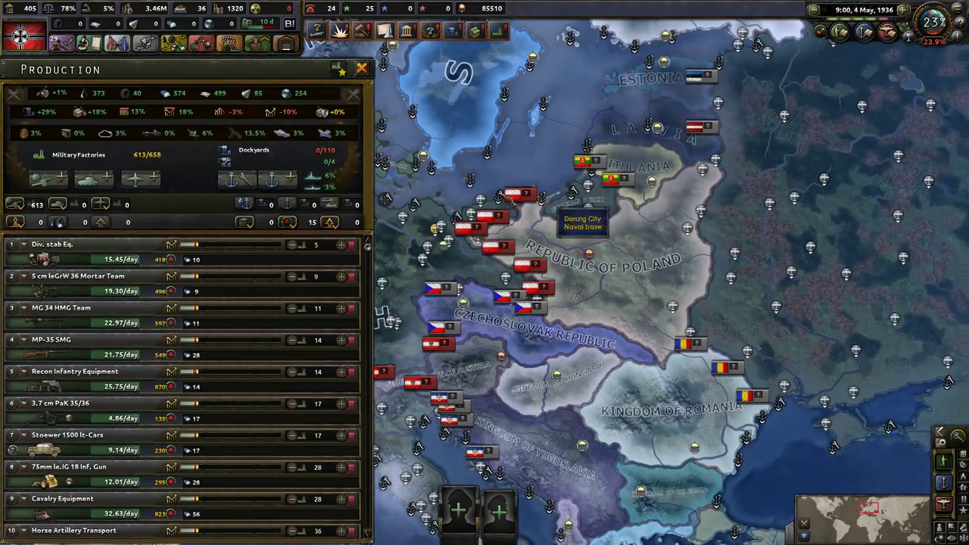
pyautogui.press('d')
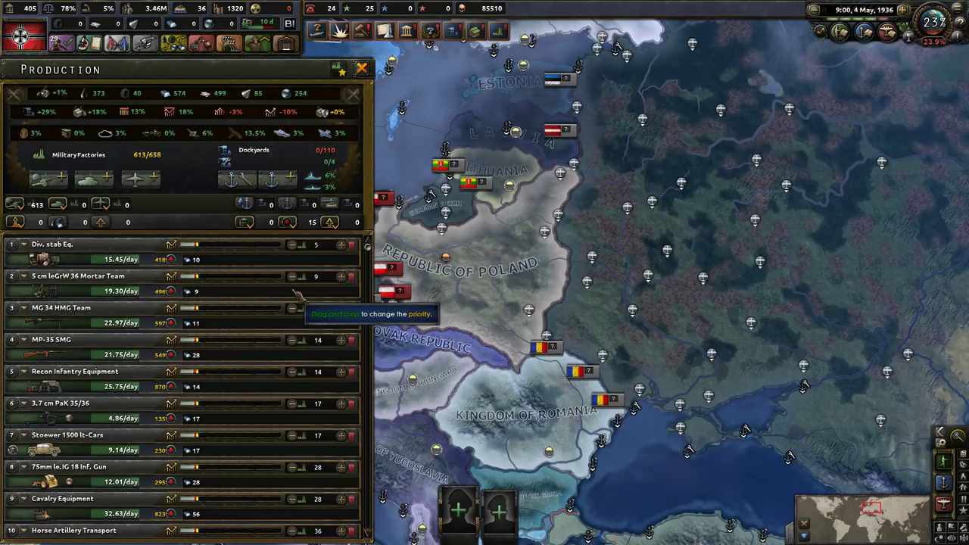
pyautogui.scroll(-5, 345, 273)
pyautogui.scroll(5, 344, 269)
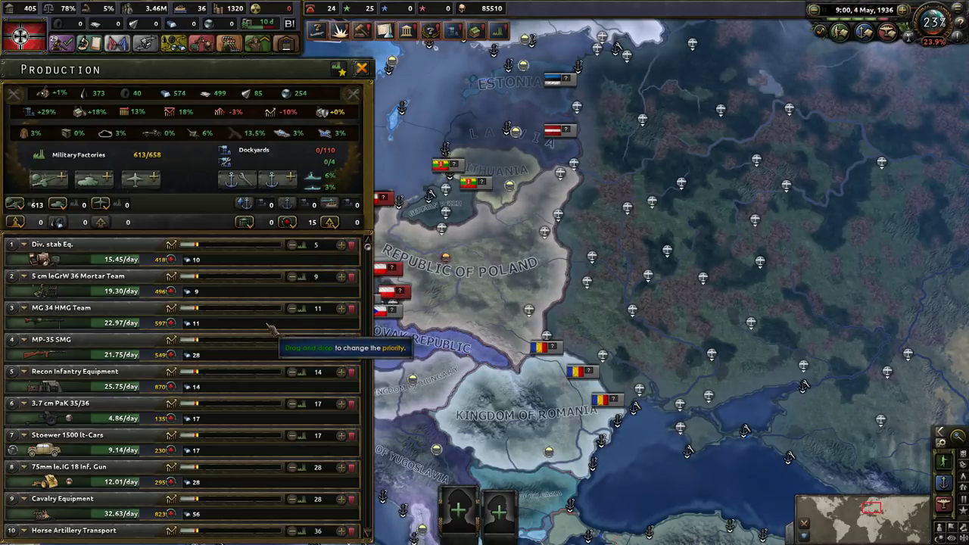
pyautogui.press('a')
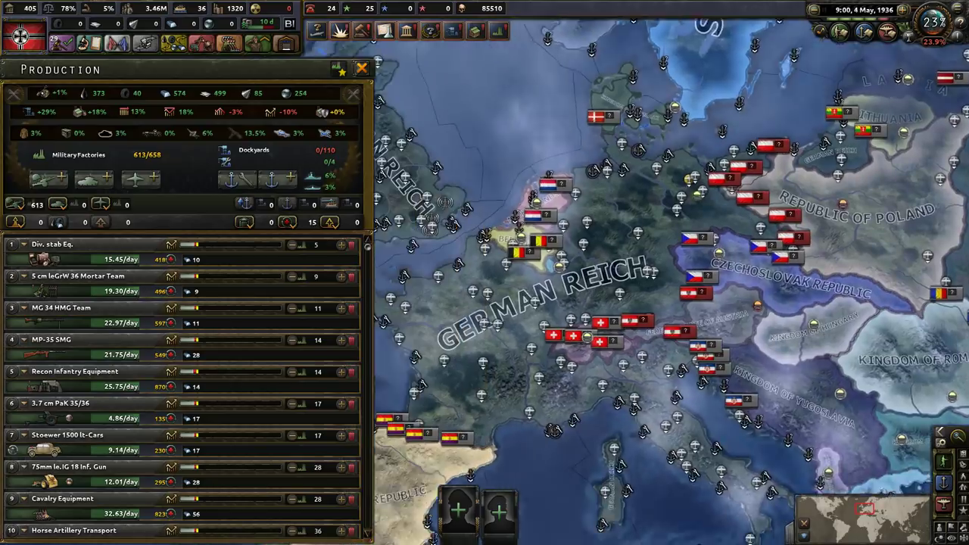
# Switch to the Excel equipment calculator, reposition its window beside the production list and enter 100 in cell D3
pyautogui.hotkey('alt', 'Tab')
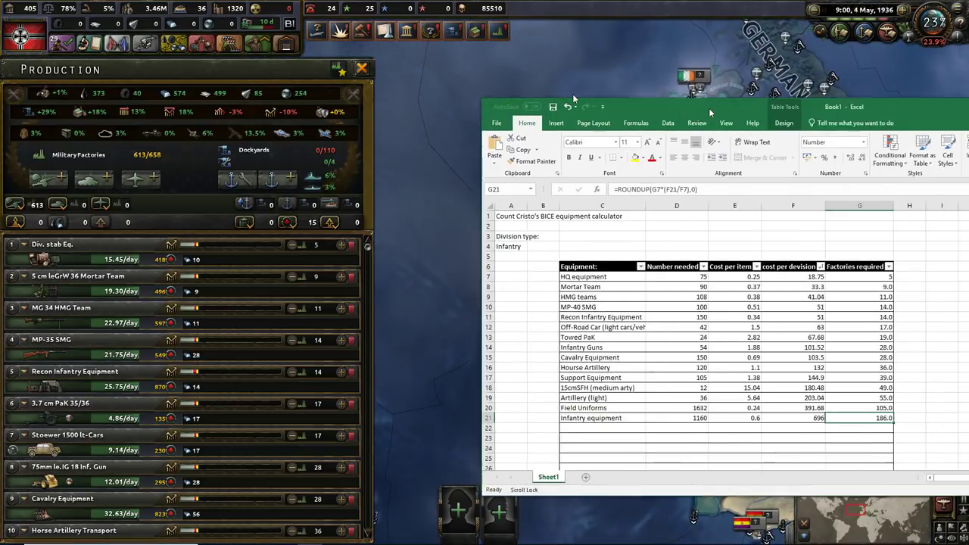
pyautogui.moveTo(589, 87); pyautogui.dragTo(593, 86)
pyautogui.click(558, 214)
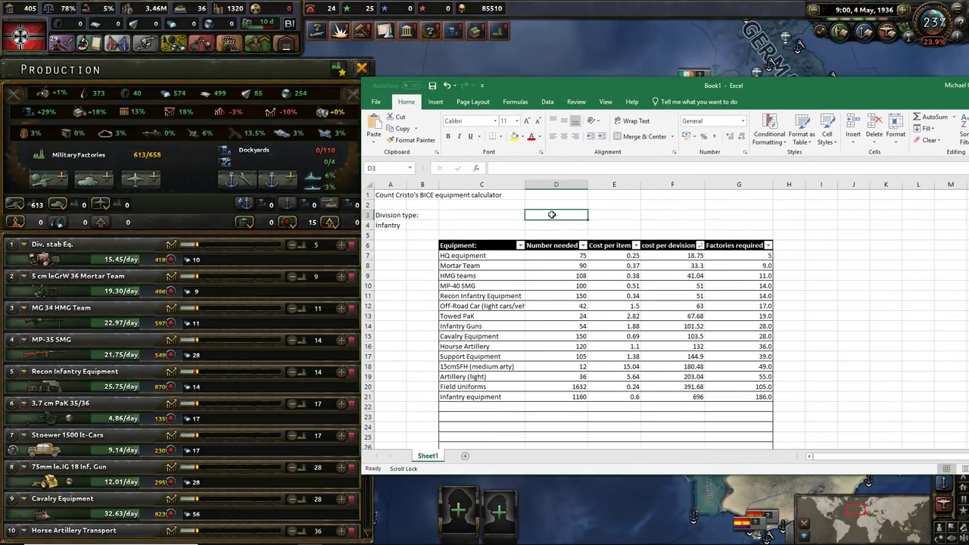
pyautogui.click(512, 168)
pyautogui.write('100')
pyautogui.press('Return')
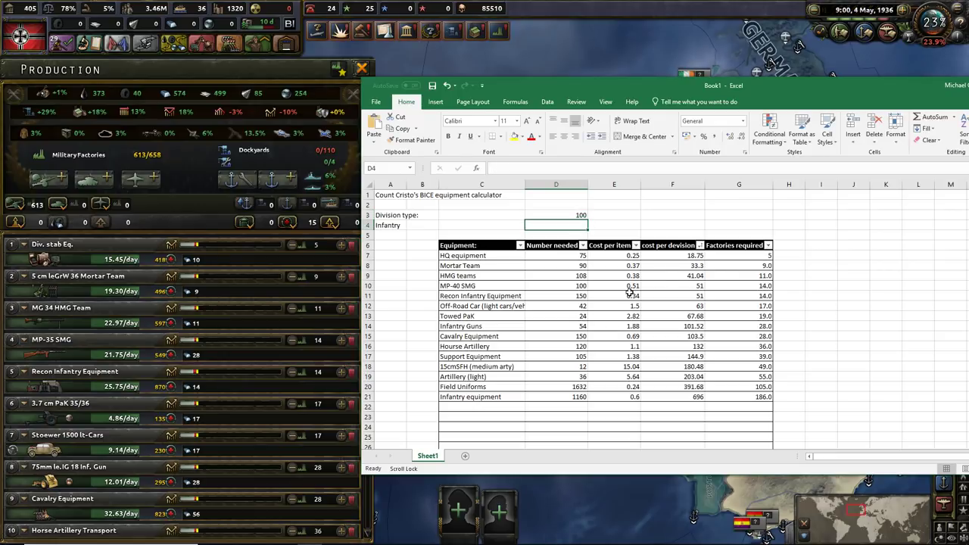
# Check the sum of the Factories required values, and label cell G4 "Total Factorys"
pyautogui.moveTo(733, 256); pyautogui.dragTo(734, 398)
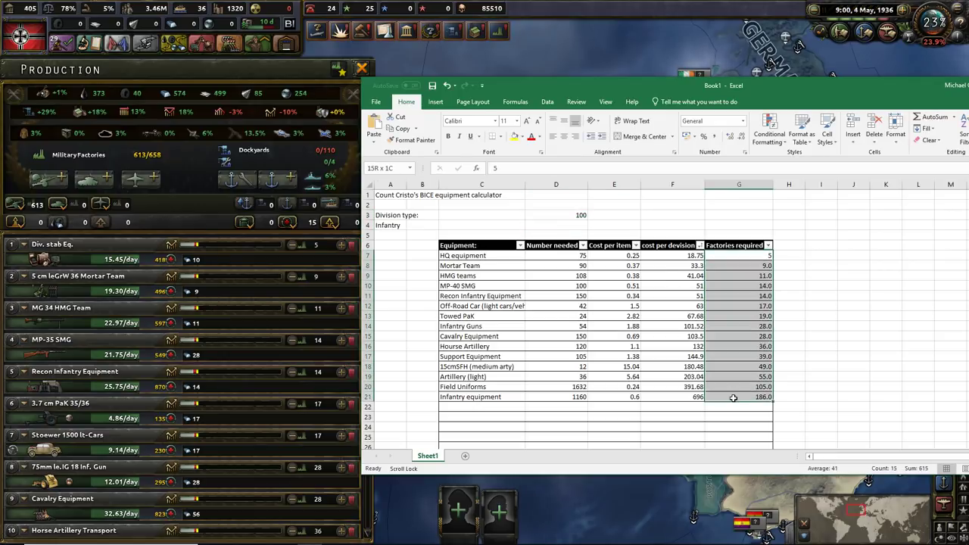
pyautogui.click(871, 315)
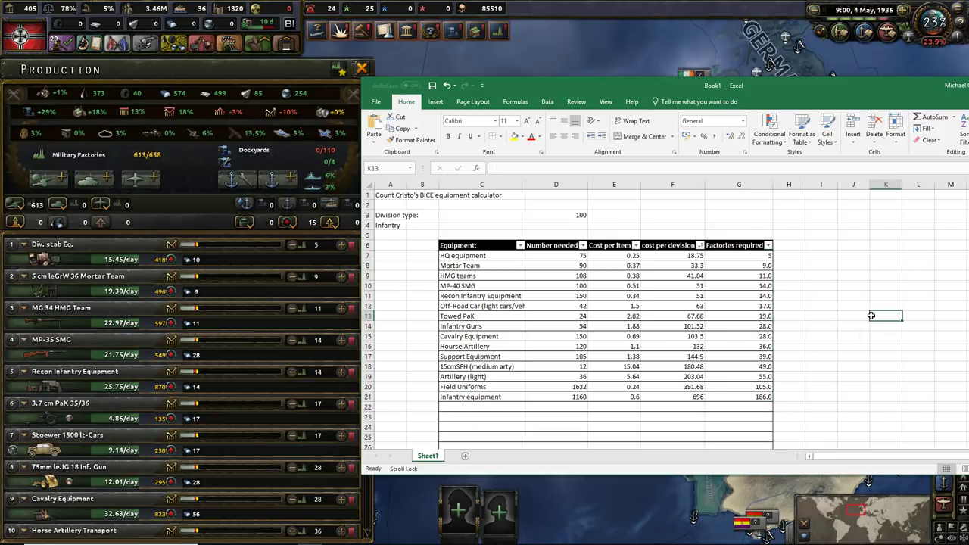
pyautogui.click(736, 215)
pyautogui.click(739, 236)
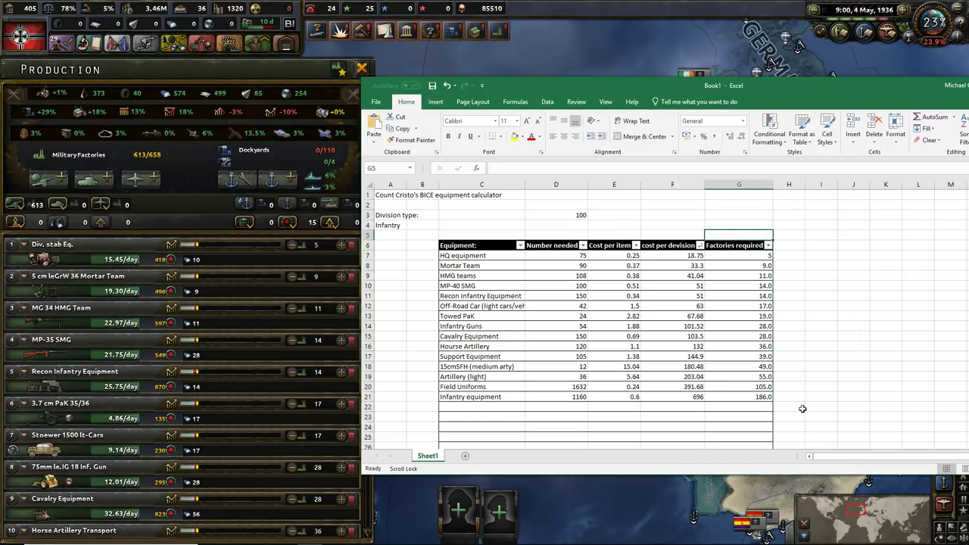
pyautogui.click(733, 221)
pyautogui.write('Total')
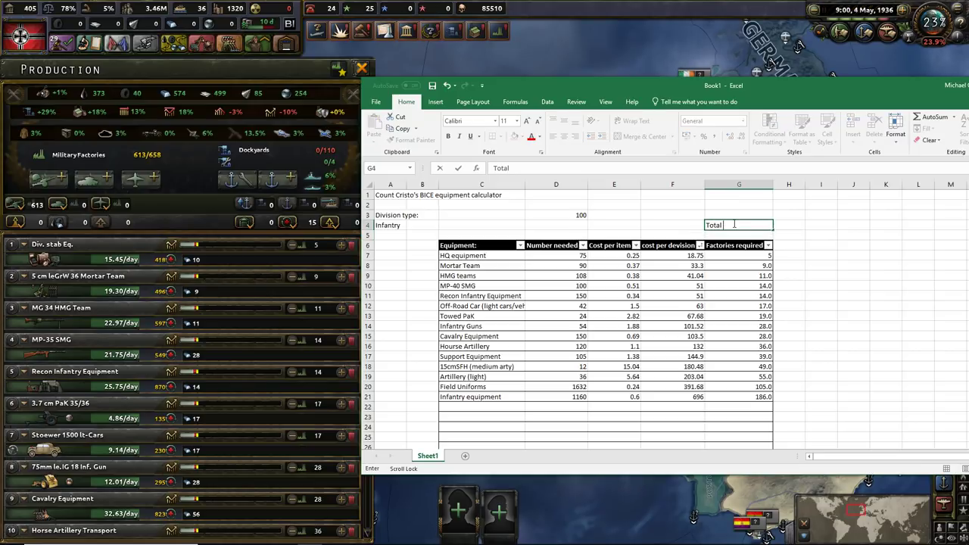
pyautogui.write(' Factori')
pyautogui.press('BackSpace')
pyautogui.write('ys')
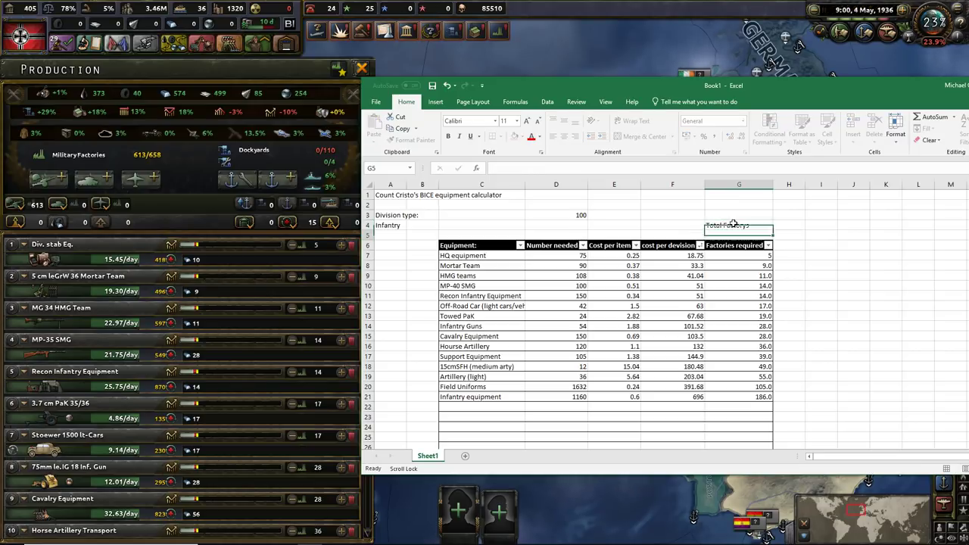
pyautogui.press('Return')
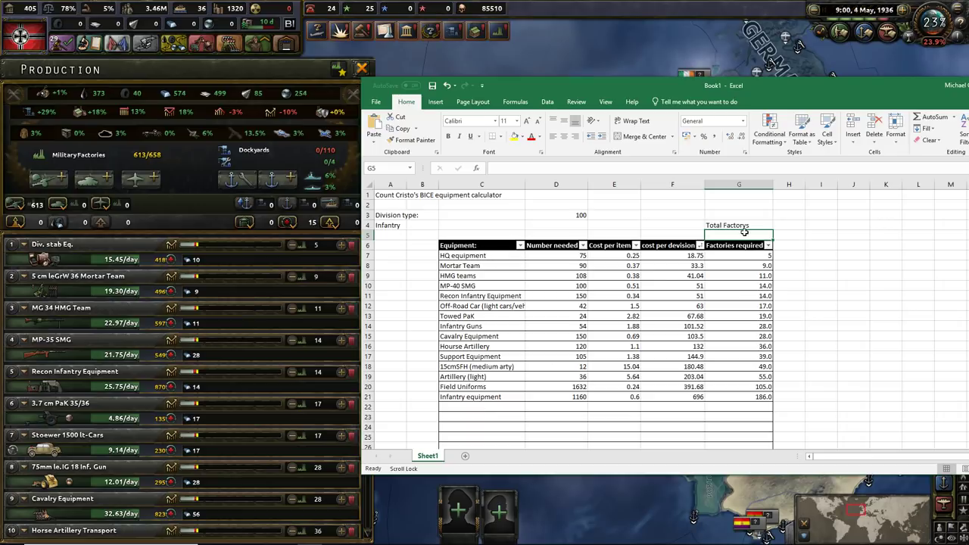
# Enter a SUM formula in G5 that totals the Factories required values in G7:G21
pyautogui.write('=')
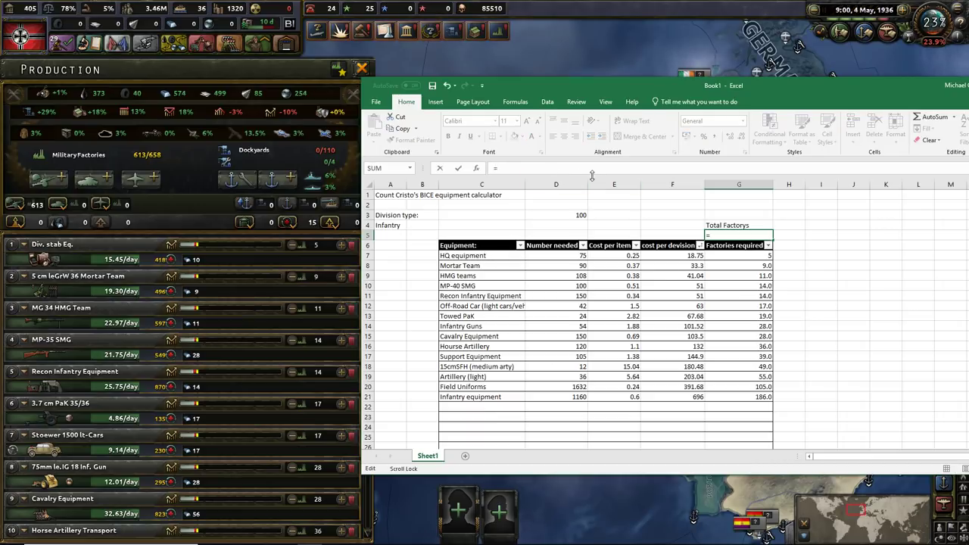
pyautogui.write('SUM')
pyautogui.moveTo(722, 254); pyautogui.dragTo(732, 400)
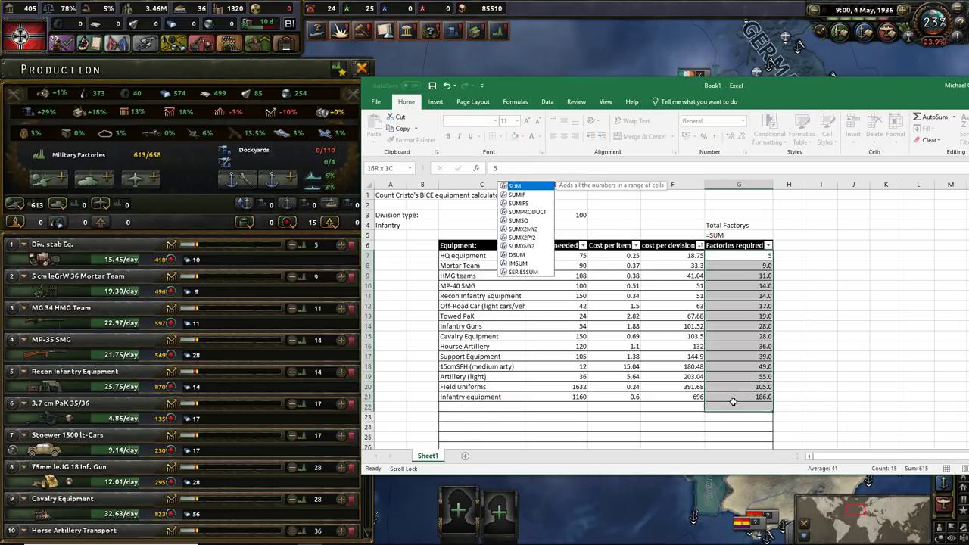
pyautogui.press('Return')
pyautogui.click(743, 236)
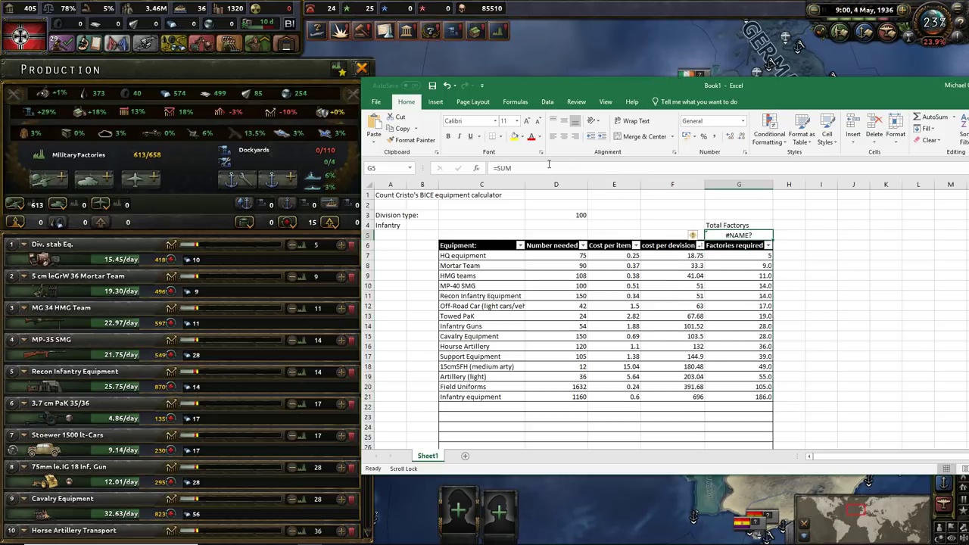
pyautogui.click(549, 165)
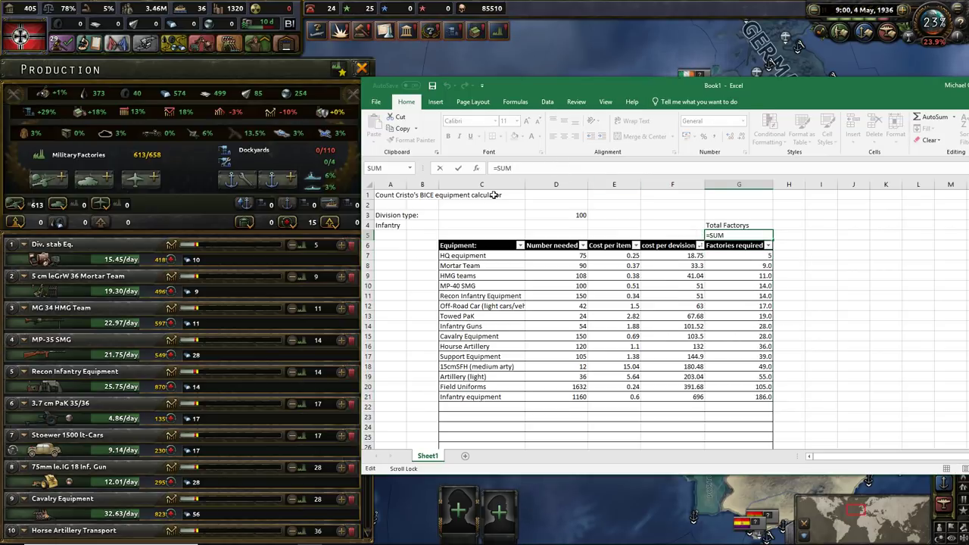
pyautogui.write('(')
pyautogui.moveTo(760, 255); pyautogui.dragTo(756, 397)
pyautogui.press('Return')
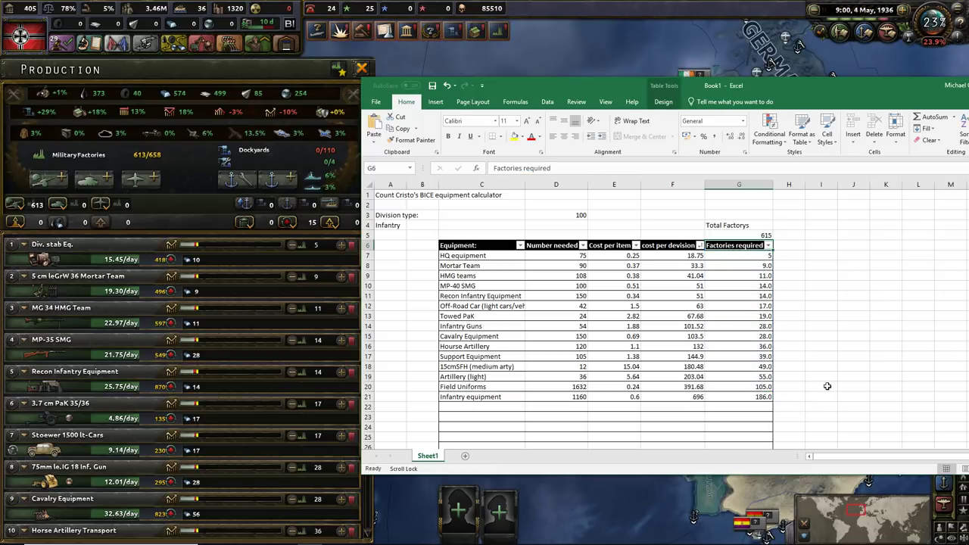
pyautogui.click(848, 356)
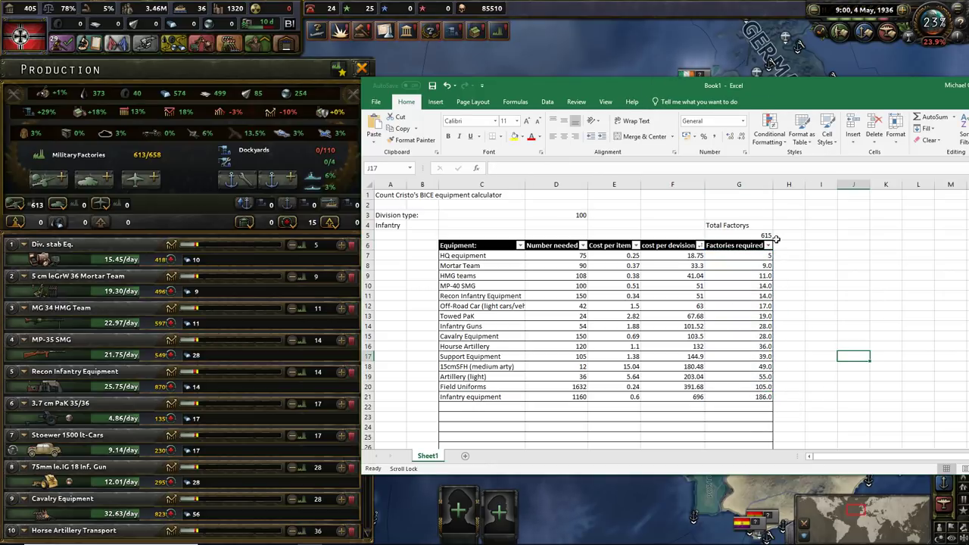
# Try 1 and 0.05 as the factories required for HQ equipment in cell G7
pyautogui.click(767, 256)
pyautogui.write('1')
pyautogui.press('Return')
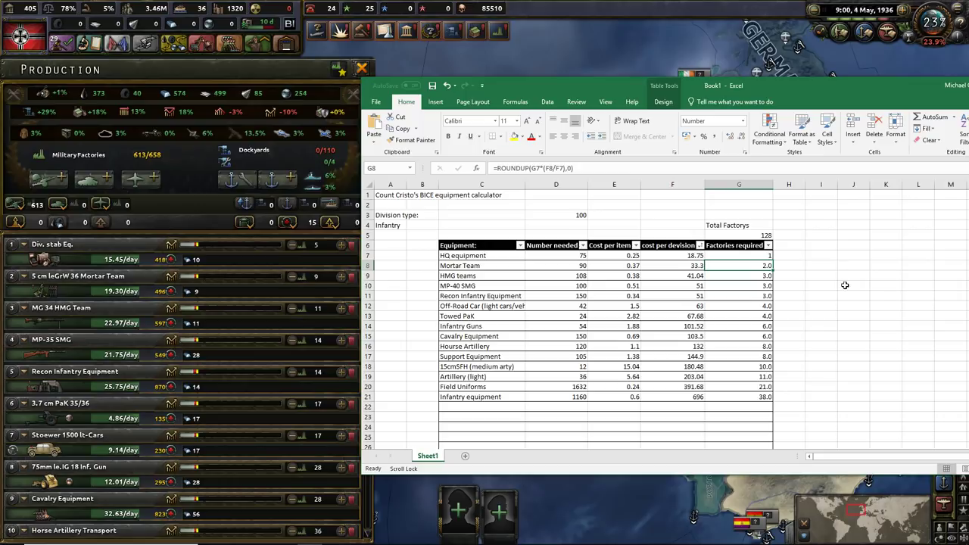
pyautogui.click(740, 256)
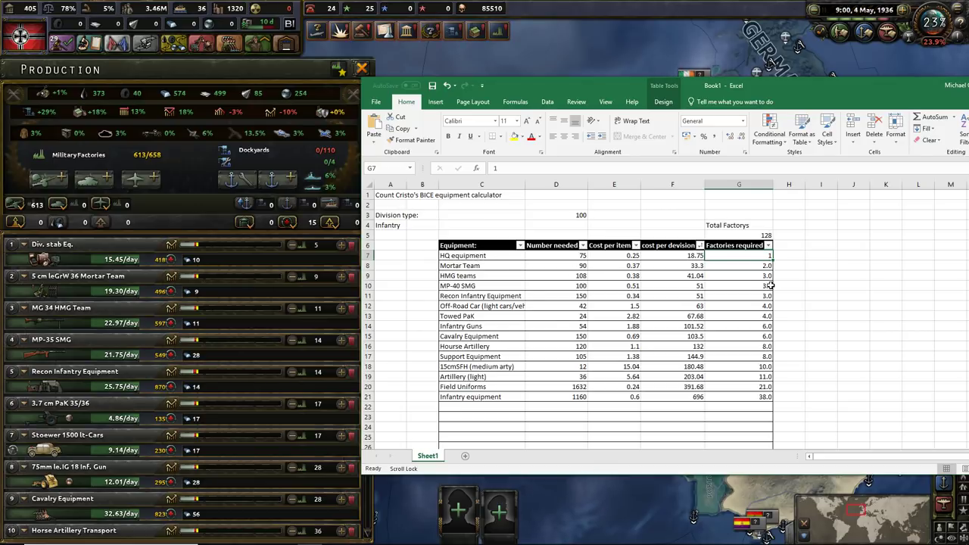
pyautogui.write('0.05')
pyautogui.press('Return')
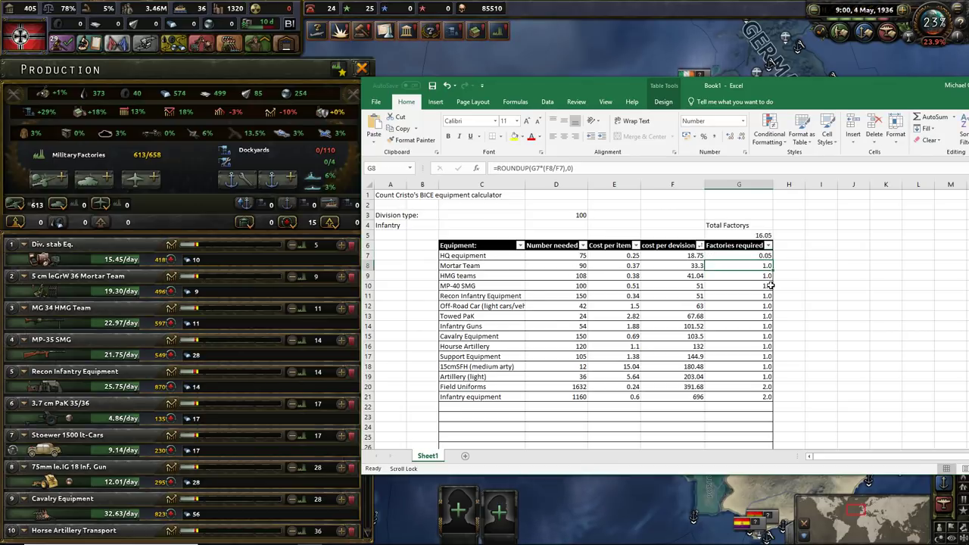
# Try 0.5 and 0.25 as the HQ equipment factory value in G7
pyautogui.click(756, 257)
pyautogui.write('0.5')
pyautogui.press('Return')
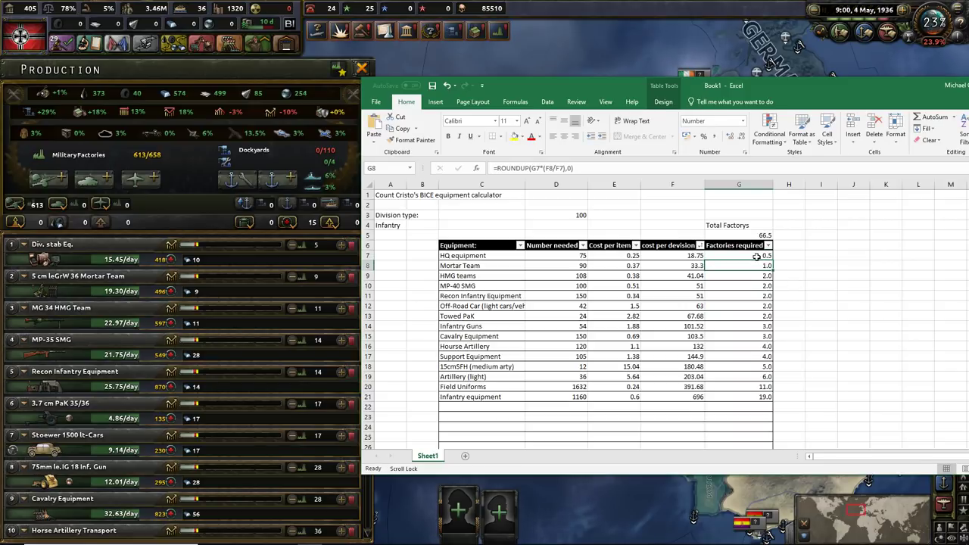
pyautogui.moveTo(237, 7)
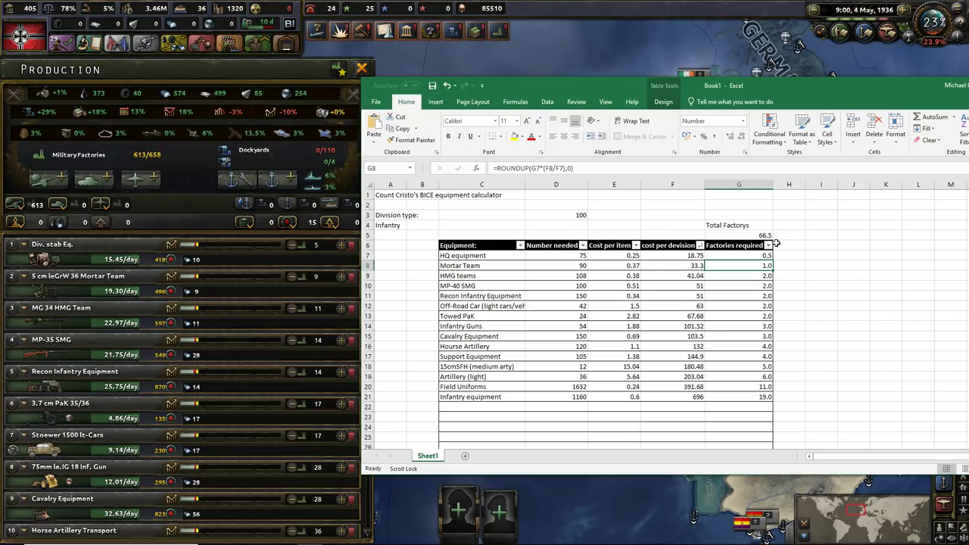
pyautogui.click(757, 255)
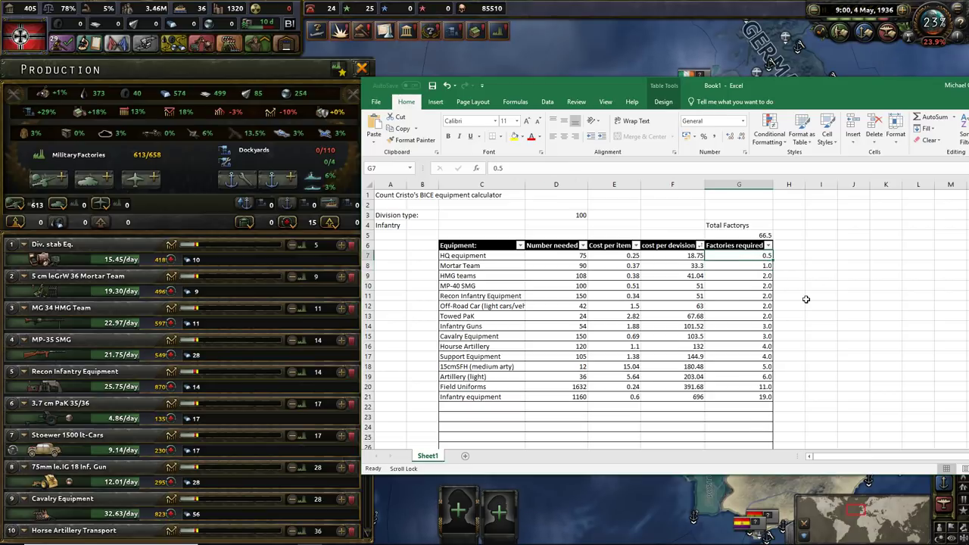
pyautogui.write('0.25')
pyautogui.press('Return')
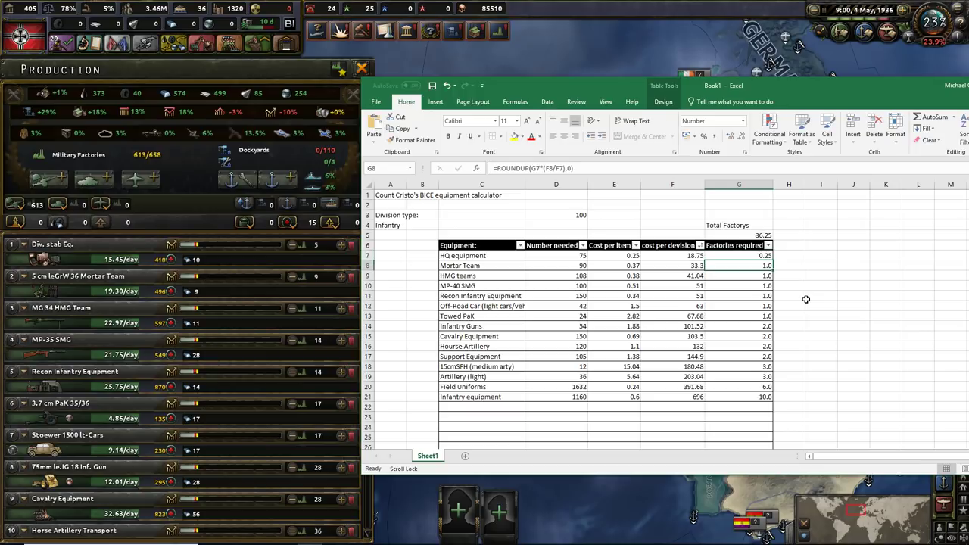
# Examine the HQ equipment value, the Mortar Team formula below it and the Total Factorys cells
pyautogui.click(751, 257)
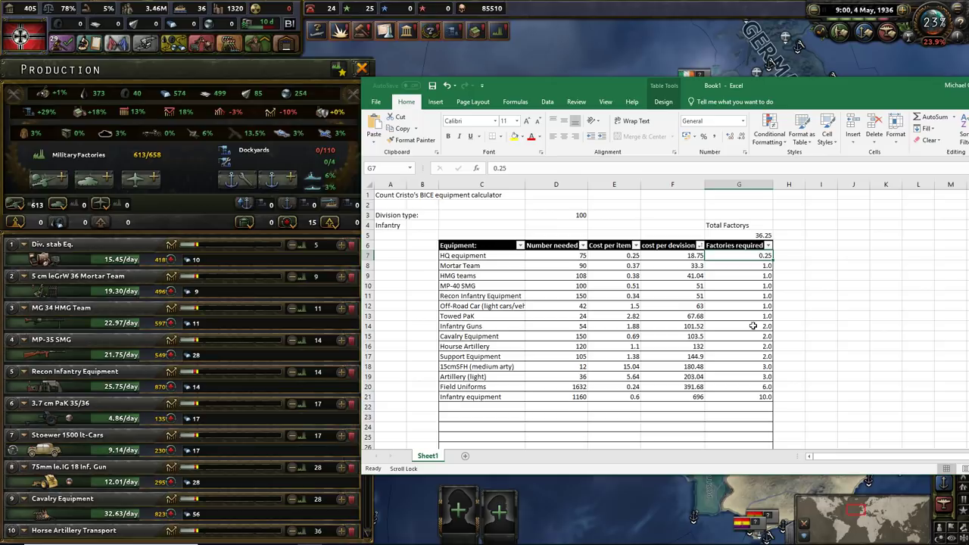
pyautogui.moveTo(747, 274)
pyautogui.mouseDown()
pyautogui.moveTo(743, 286)
pyautogui.moveTo(757, 279)
pyautogui.moveTo(753, 292)
pyautogui.moveTo(757, 265)
pyautogui.mouseUp()
pyautogui.click(748, 267)
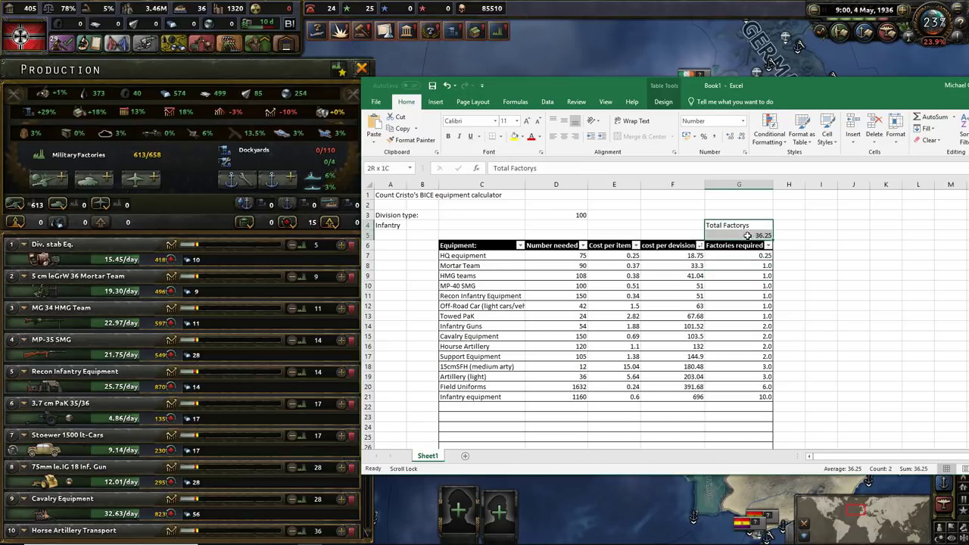
pyautogui.moveTo(745, 226); pyautogui.dragTo(753, 236)
pyautogui.click(839, 244)
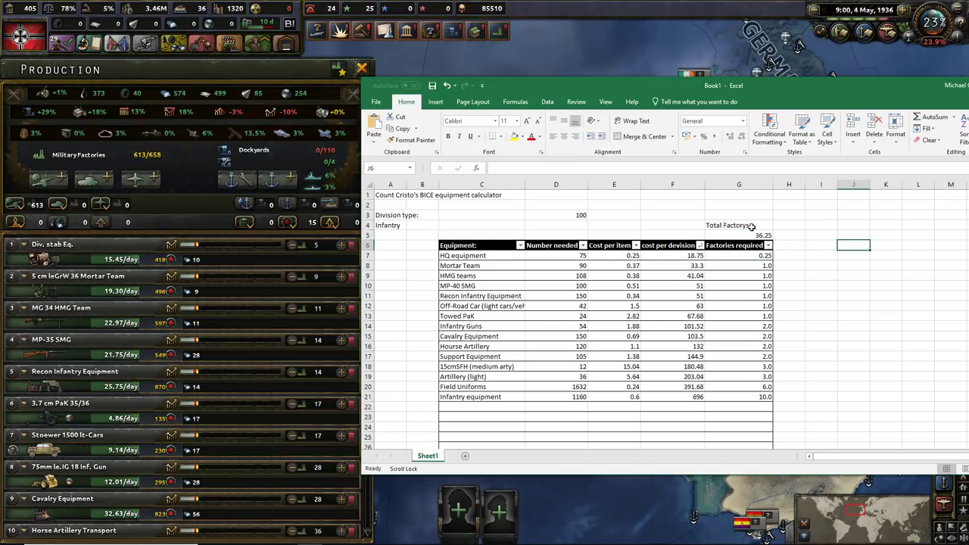
# Enter 60 in cell H5 beside the factory total as the number of available factories
pyautogui.click(750, 235)
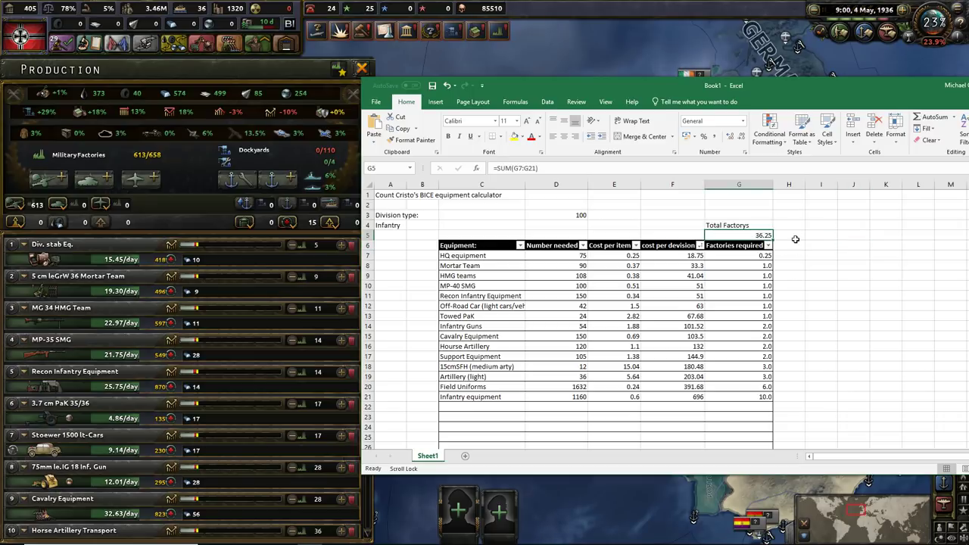
pyautogui.click(796, 237)
pyautogui.write('60')
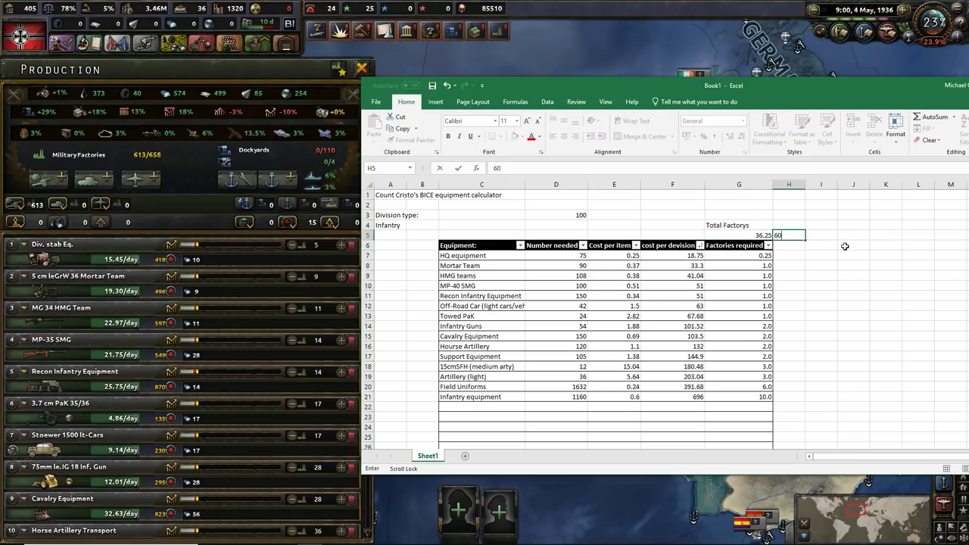
pyautogui.click(845, 246)
# Try 0.5, 0.4 and 0.45 as the HQ equipment factory value to bring the total near 60
pyautogui.click(755, 256)
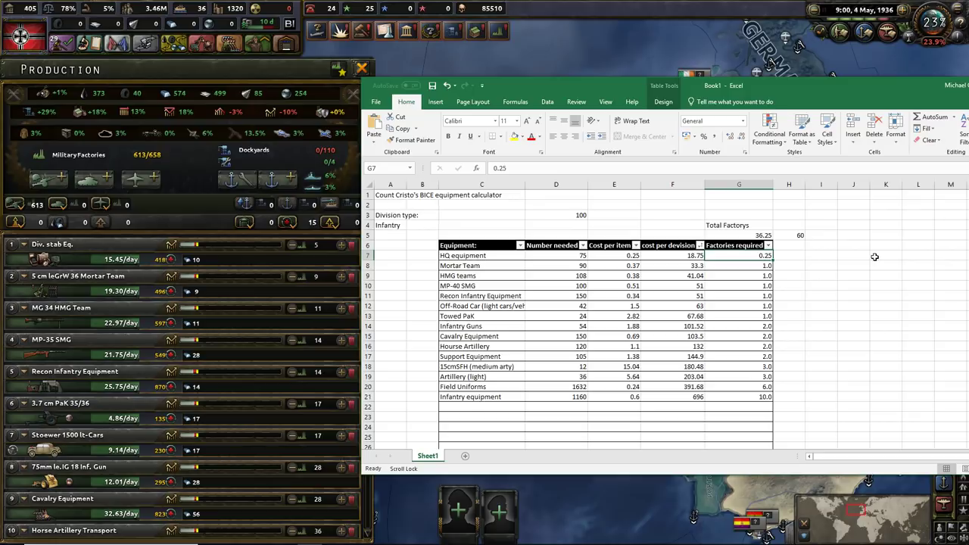
pyautogui.write('0.5')
pyautogui.press('Return')
pyautogui.click(765, 255)
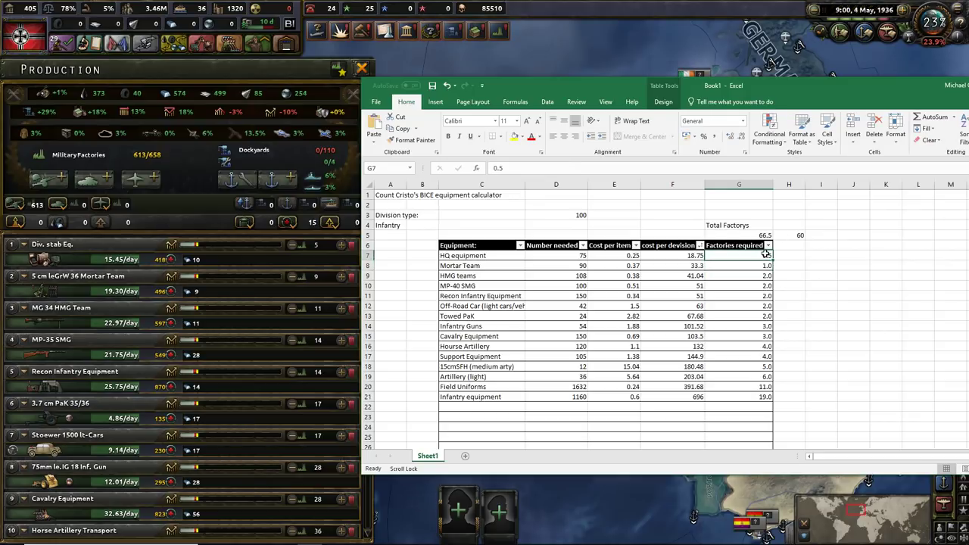
pyautogui.write('0.4')
pyautogui.press('Return')
pyautogui.click(759, 254)
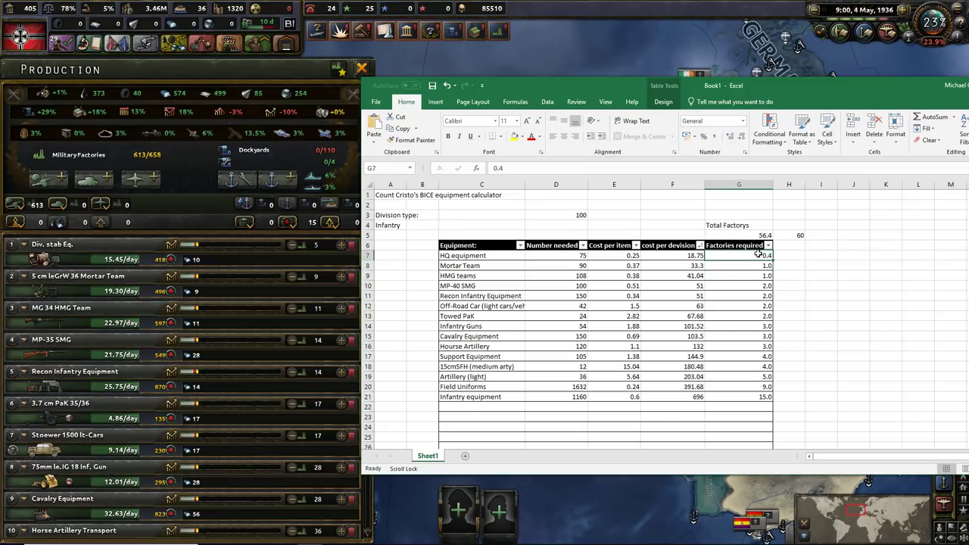
pyautogui.write('.')
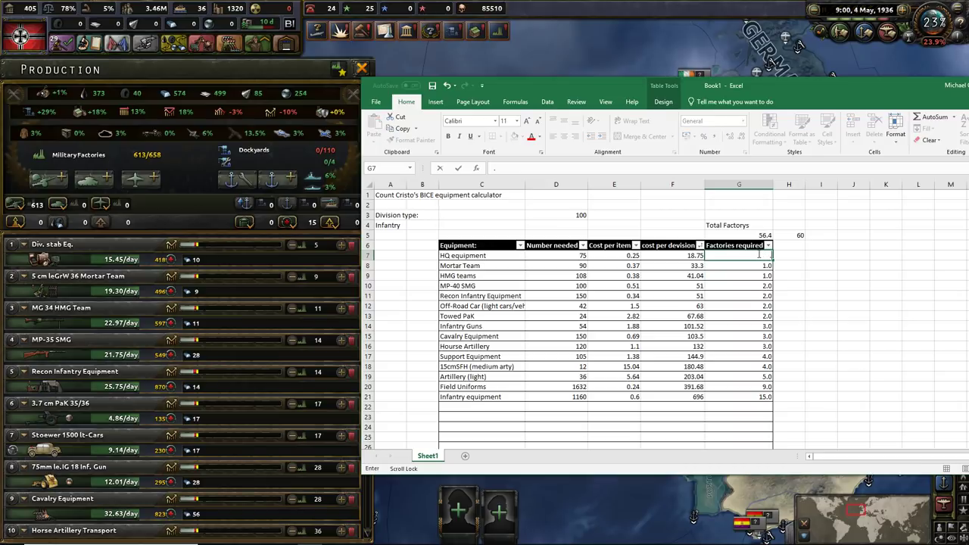
pyautogui.write('45')
pyautogui.press('Return')
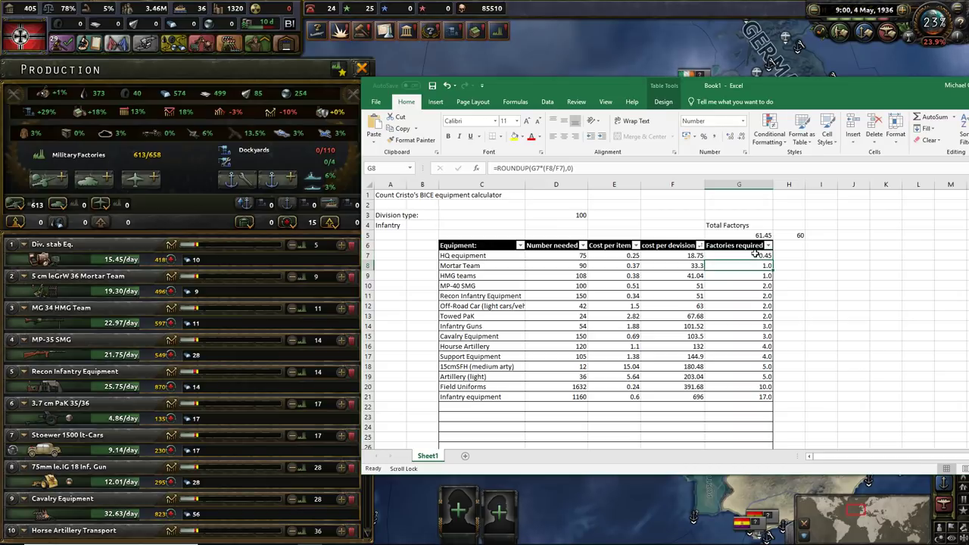
# Try 0.44 and 0.42 in G7 to bring the factory total closer to 60
pyautogui.click(756, 256)
pyautogui.write('.44')
pyautogui.press('Return')
pyautogui.click(756, 255)
pyautogui.write('.')
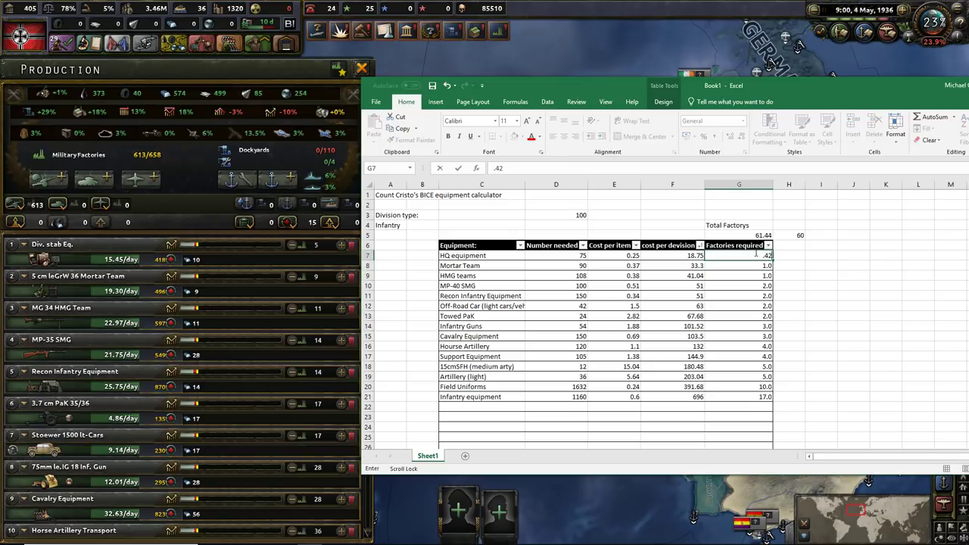
pyautogui.write('42')
pyautogui.press('Return')
# Set the HQ equipment factories required to 0.43 and compare the total in G5 with the 60 in H5
pyautogui.click(756, 255)
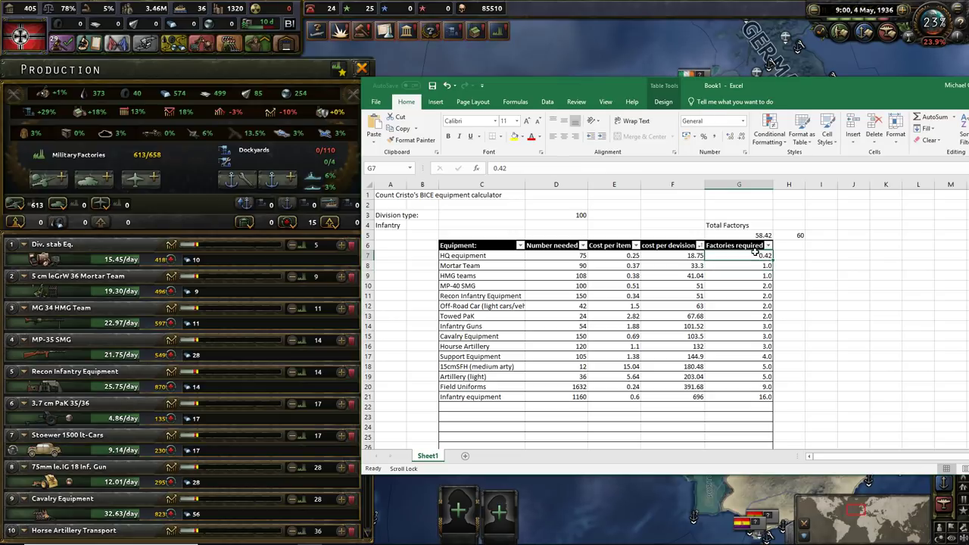
pyautogui.write('.43')
pyautogui.press('Return')
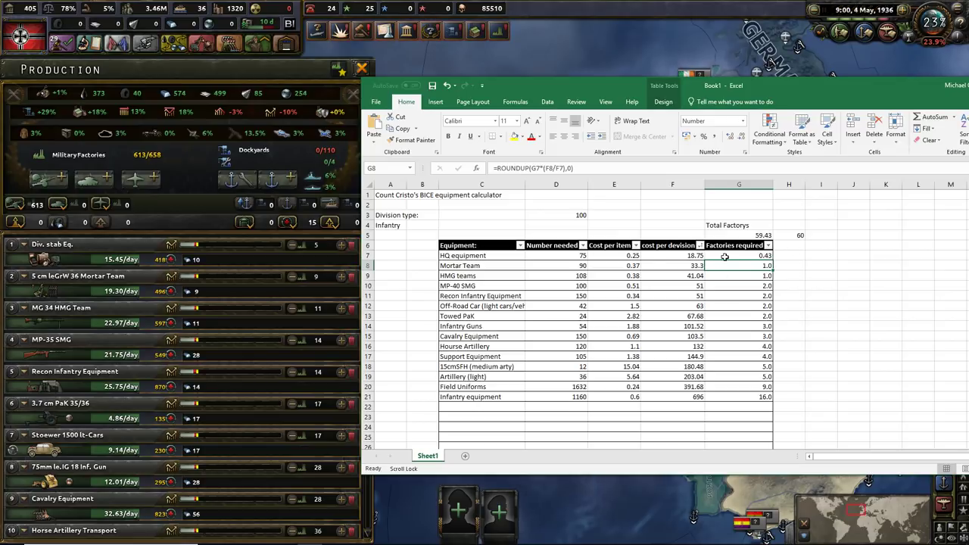
pyautogui.click(746, 256)
pyautogui.click(744, 236)
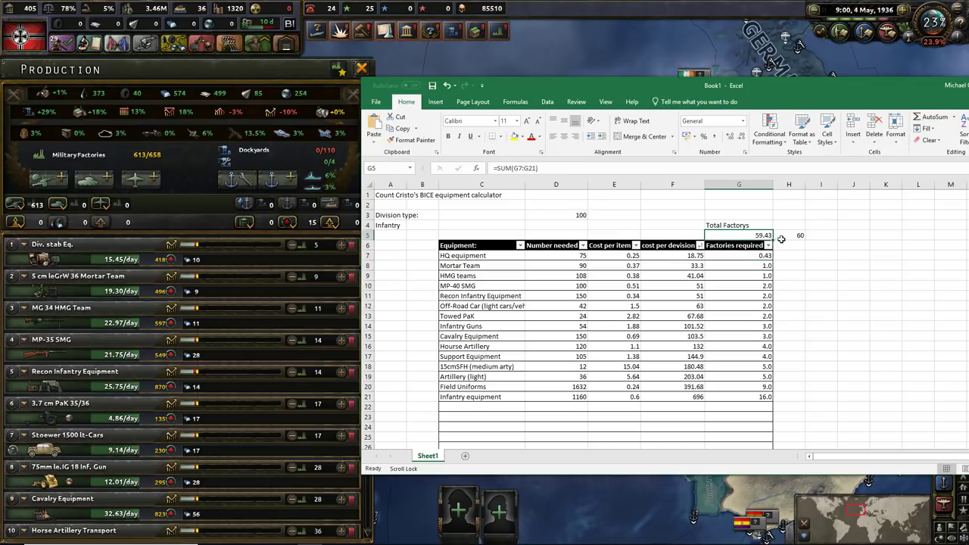
pyautogui.click(791, 234)
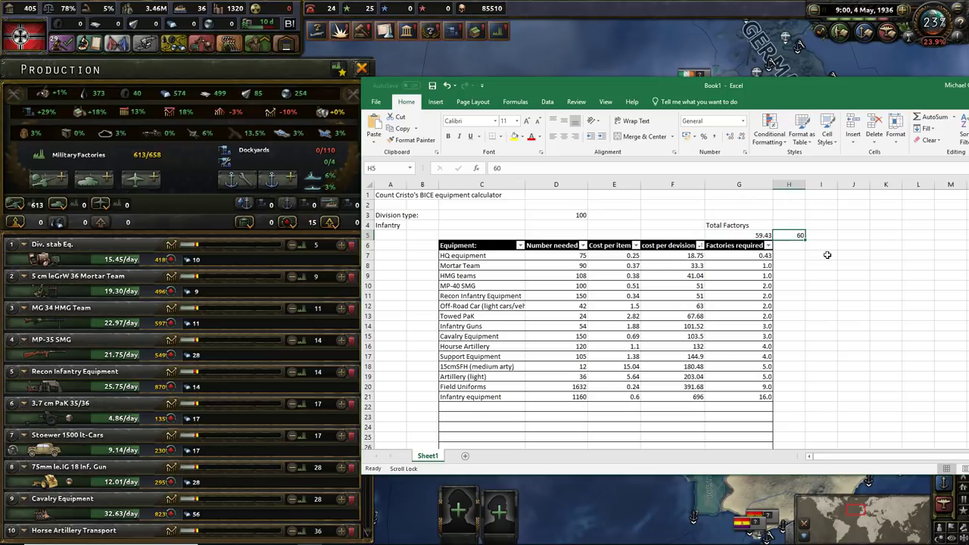
pyautogui.click(758, 238)
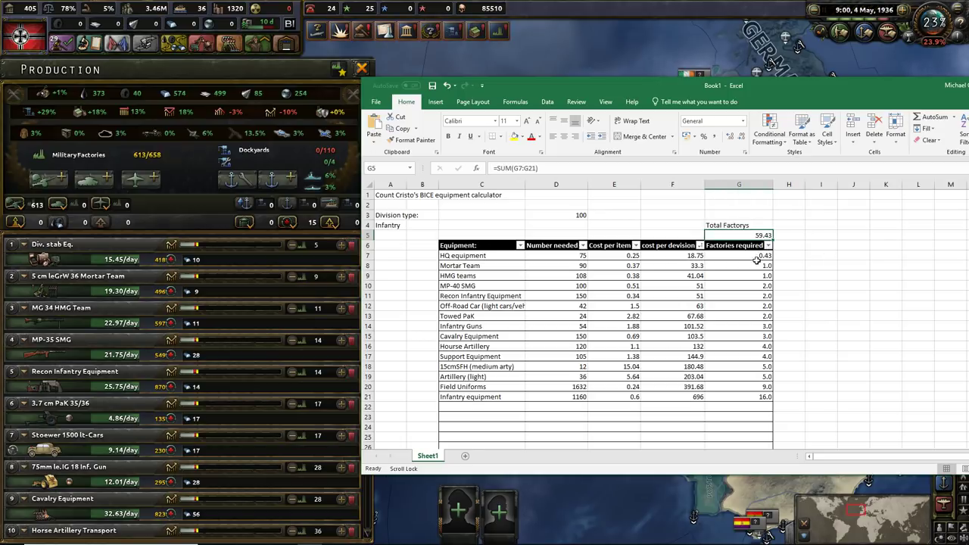
# Examine the HQ equipment base value in G7 and the factories required in G8:G21 against the listed equipment
pyautogui.click(753, 257)
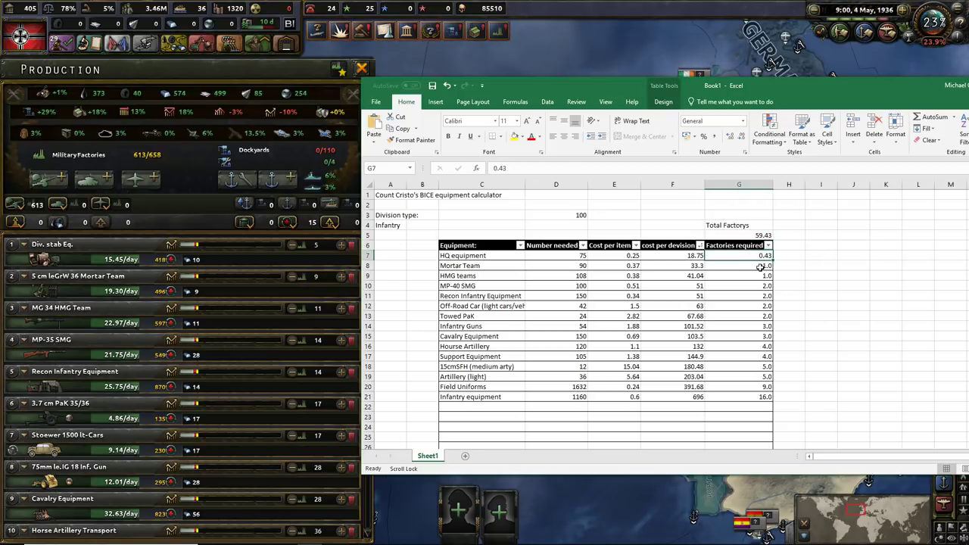
pyautogui.moveTo(762, 266); pyautogui.dragTo(767, 393)
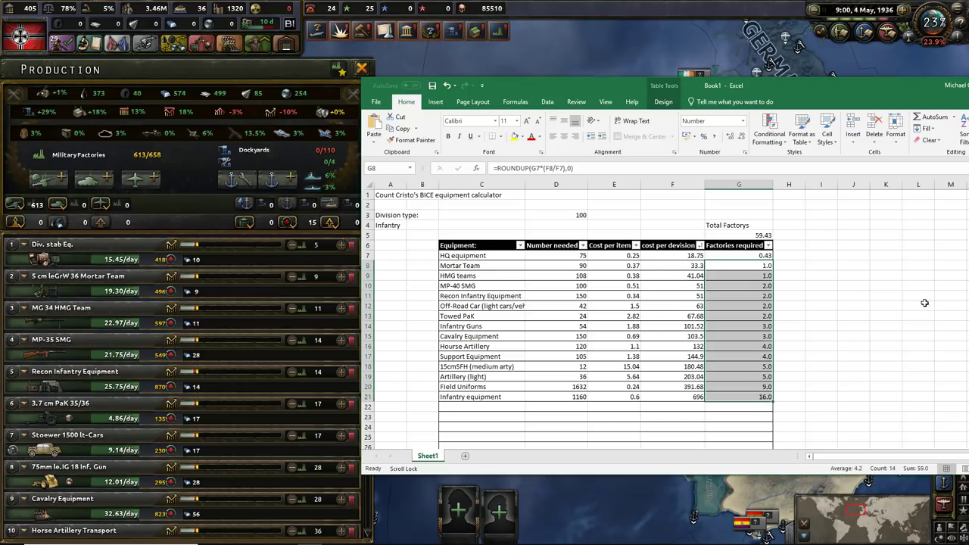
pyautogui.click(867, 286)
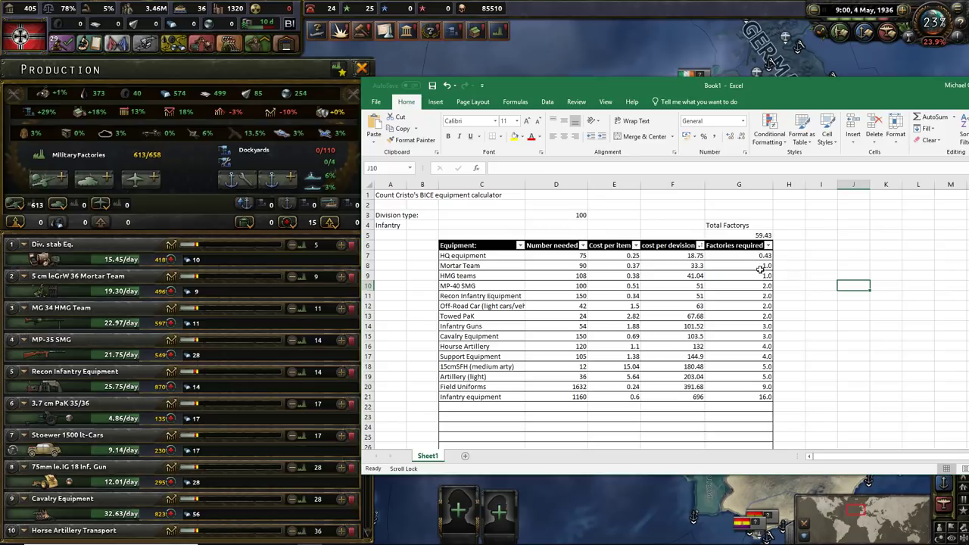
pyautogui.moveTo(748, 266); pyautogui.dragTo(750, 397)
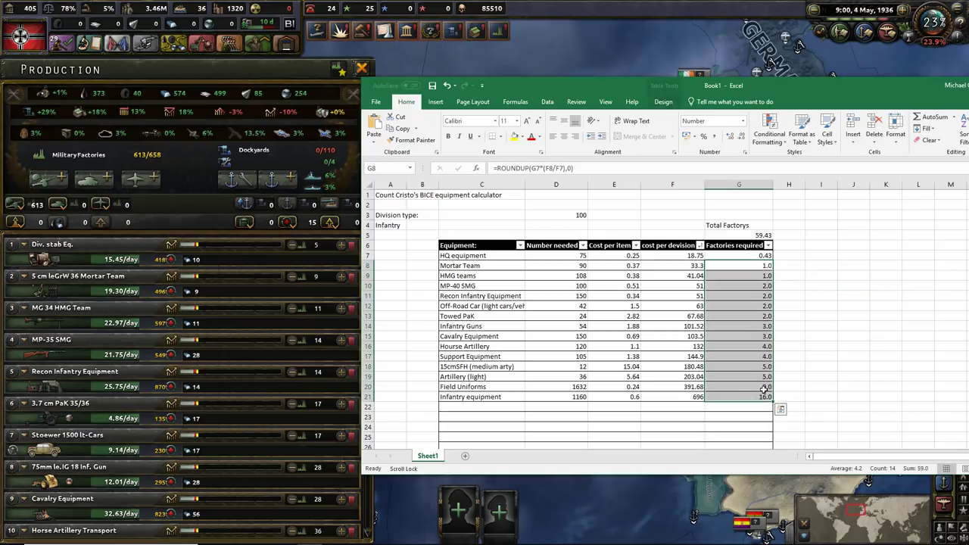
pyautogui.moveTo(478, 263); pyautogui.dragTo(482, 402)
pyautogui.click(846, 294)
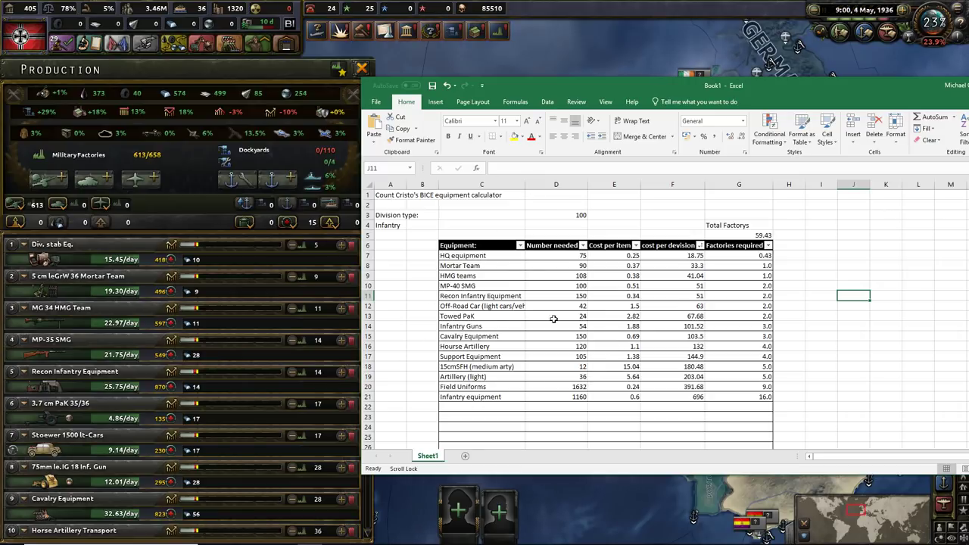
# Review the equipment names, number needed, cost per item, cost per division and factories required columns of the table
pyautogui.click(494, 256)
pyautogui.moveTo(493, 286); pyautogui.dragTo(488, 428)
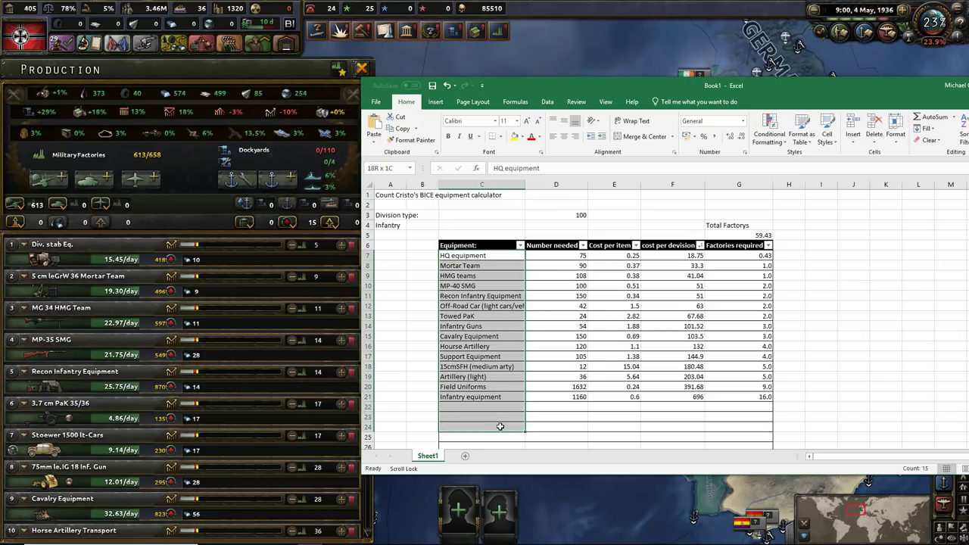
pyautogui.moveTo(556, 256); pyautogui.dragTo(568, 400)
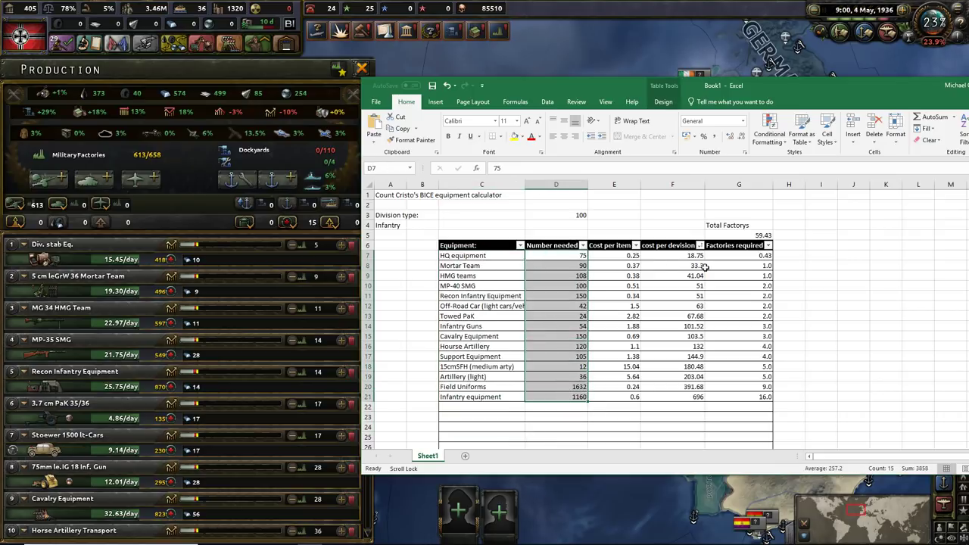
pyautogui.moveTo(638, 257); pyautogui.dragTo(743, 397)
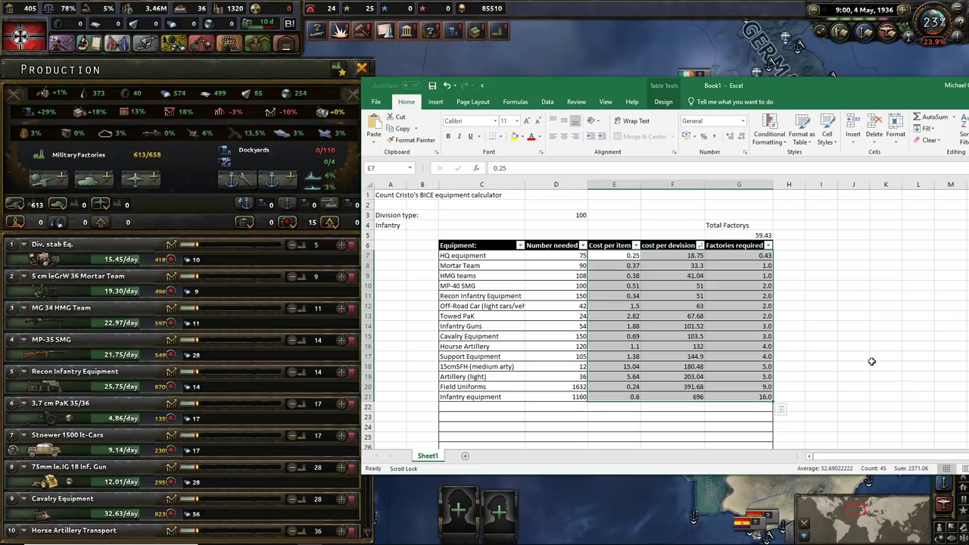
pyautogui.click(828, 337)
# Inspect the ROUNDUP formula for infantry equipment in G21, above the first empty table row
pyautogui.click(478, 409)
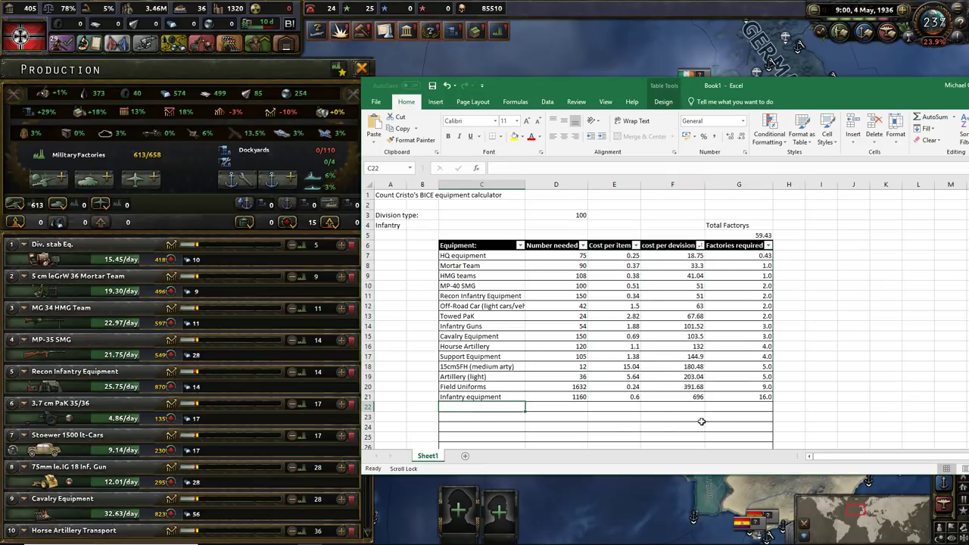
pyautogui.click(755, 404)
pyautogui.click(758, 397)
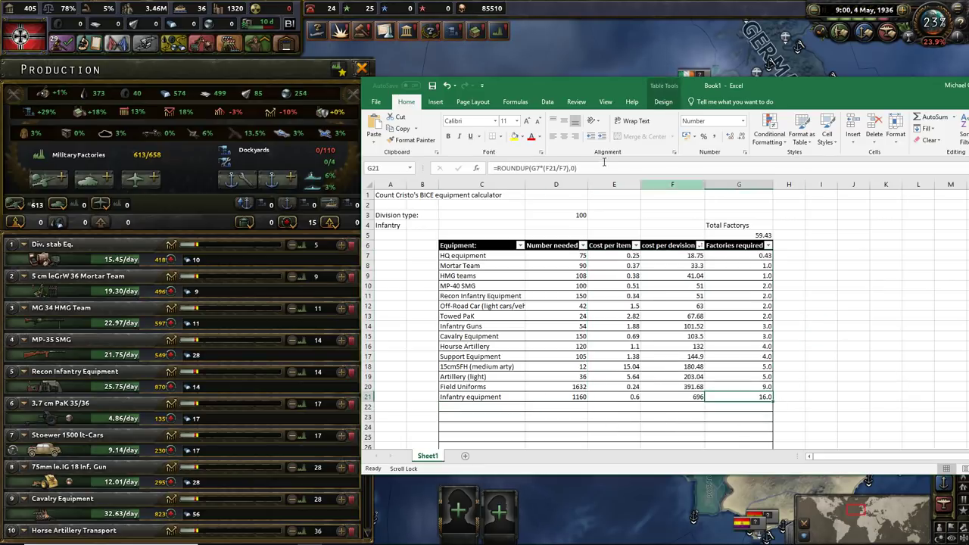
pyautogui.click(597, 168)
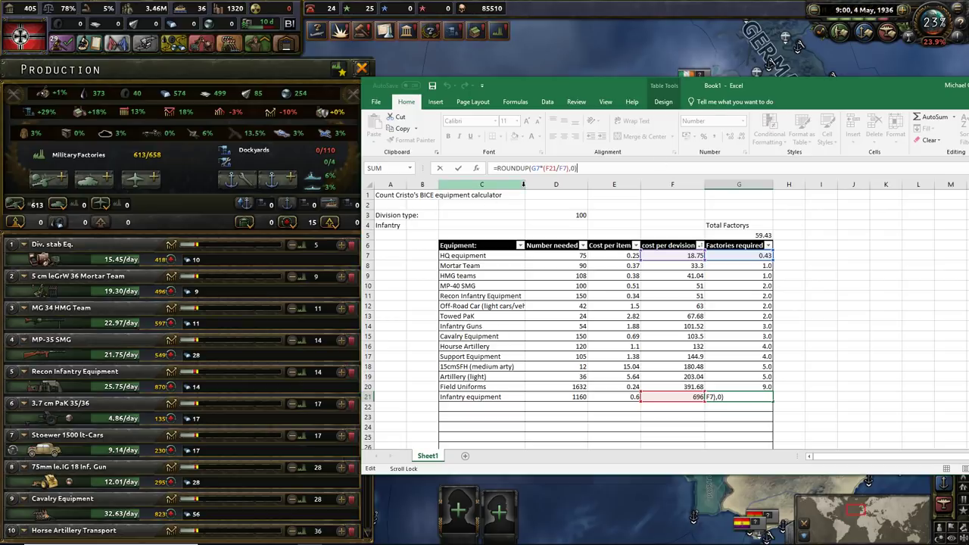
pyautogui.click(757, 397)
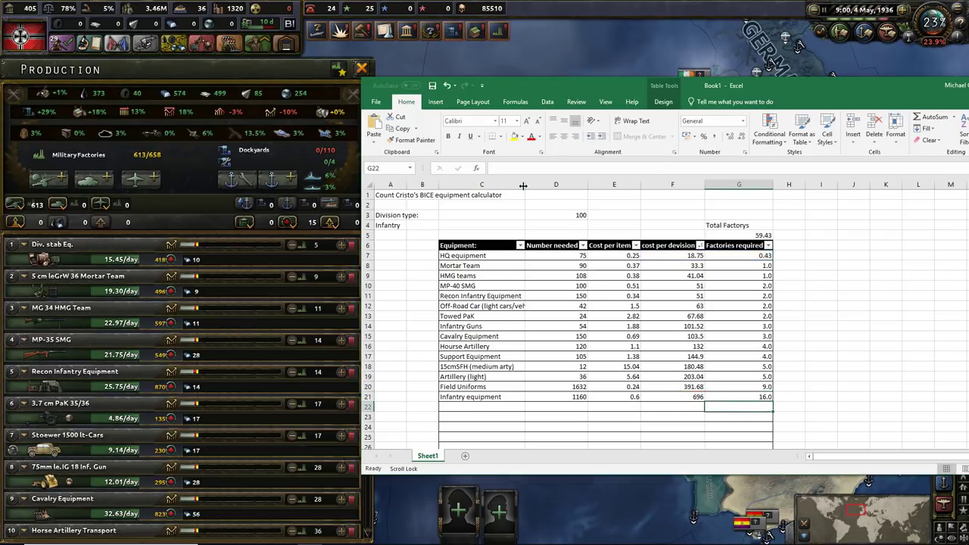
# Fill the factories required formula from G21 into G22 and correct it to =ROUNDUP(G7*(F22/F7),0)
pyautogui.moveTo(771, 403); pyautogui.dragTo(771, 413)
pyautogui.click(749, 407)
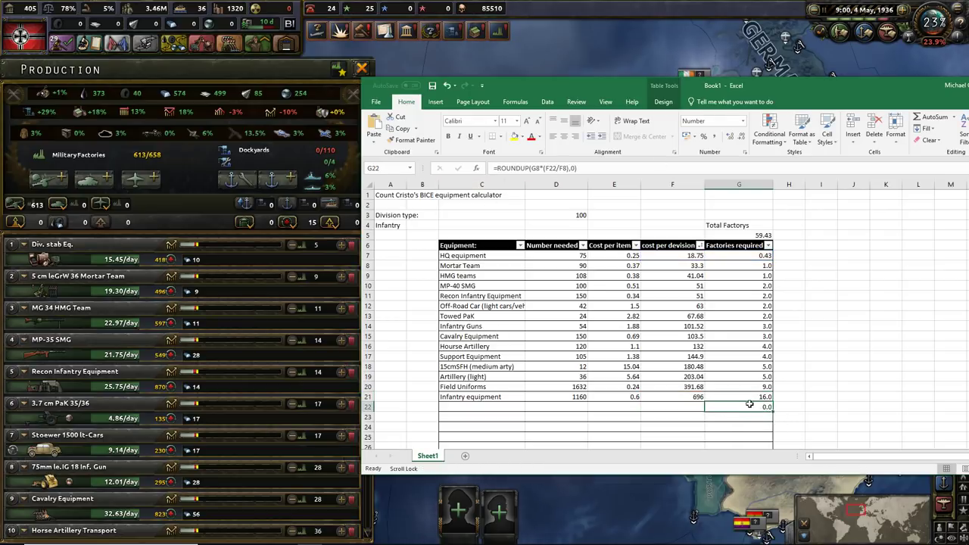
pyautogui.click(592, 172)
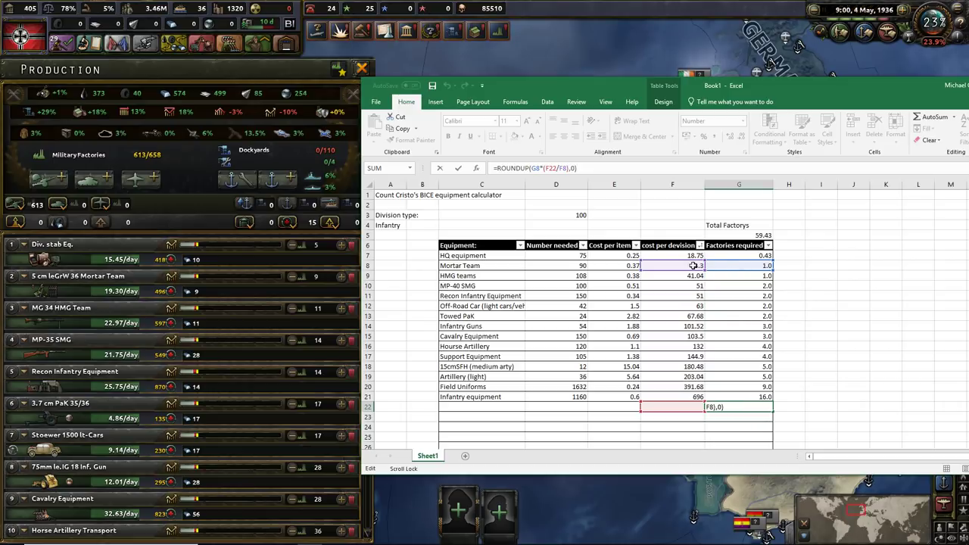
pyautogui.moveTo(700, 260); pyautogui.dragTo(719, 256)
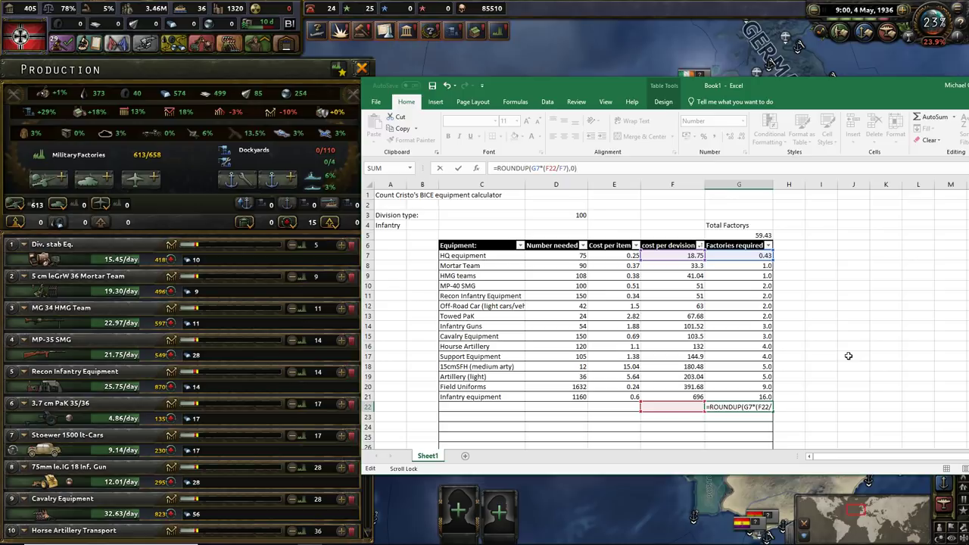
pyautogui.press('Return')
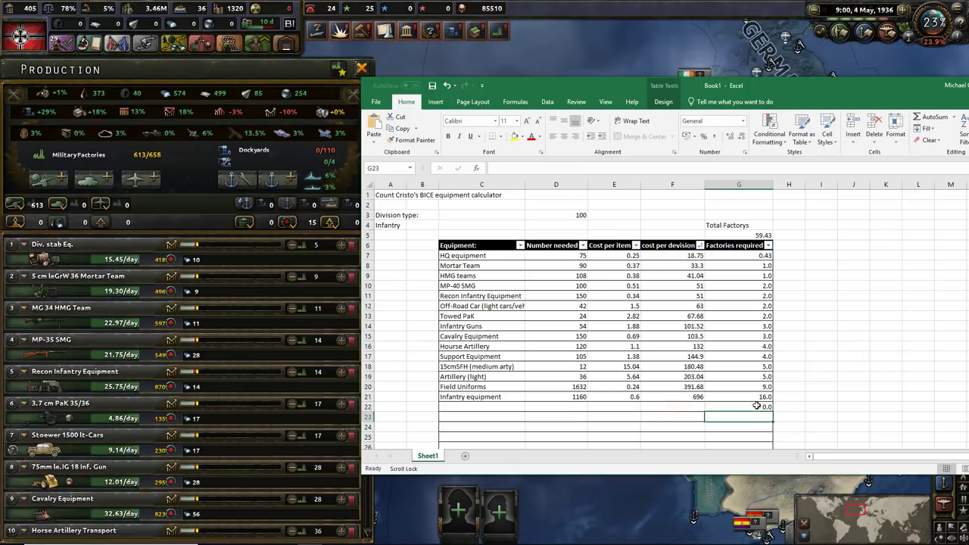
pyautogui.doubleClick(757, 407)
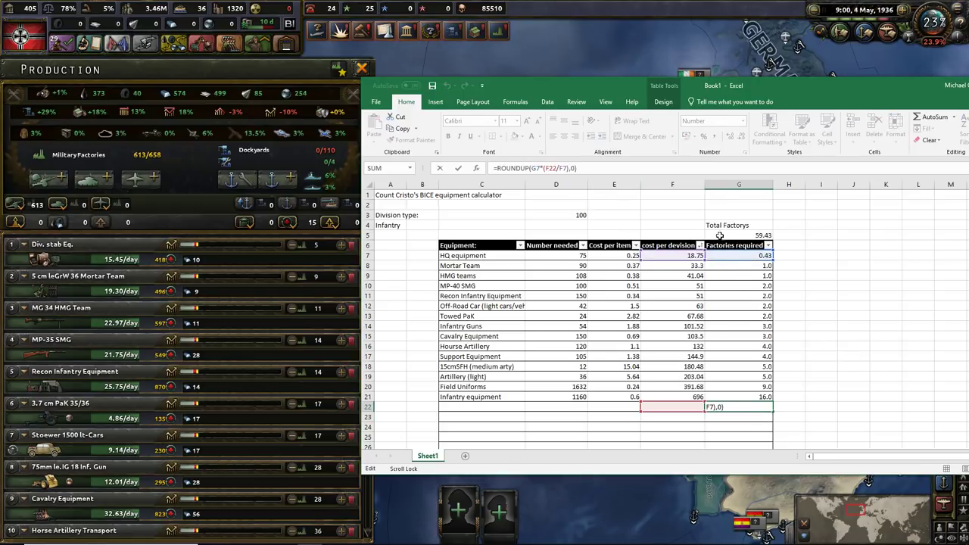
pyautogui.press('Return')
# Add a sample equipment entry in row 22 named tanks! with 1 needed and a cost per item of 100
pyautogui.click(500, 408)
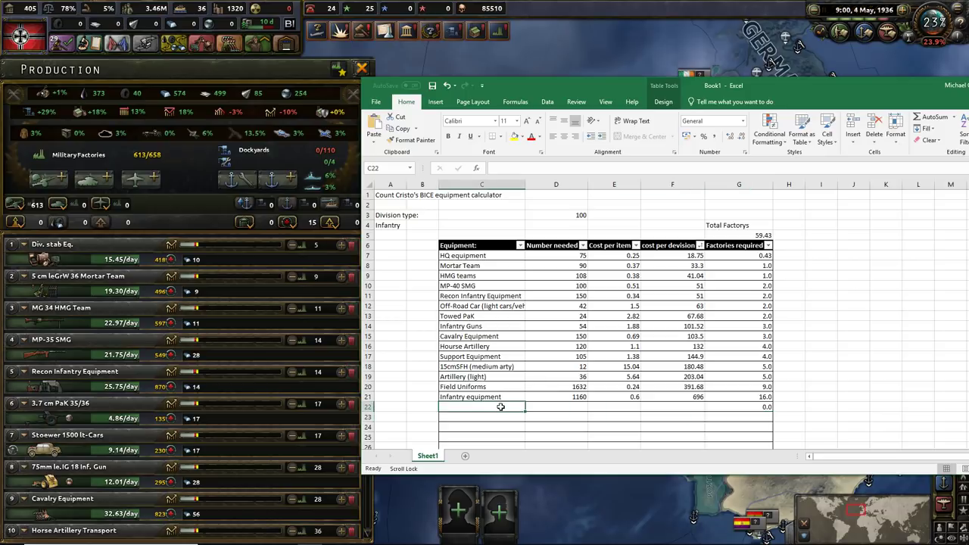
pyautogui.write('tanks')
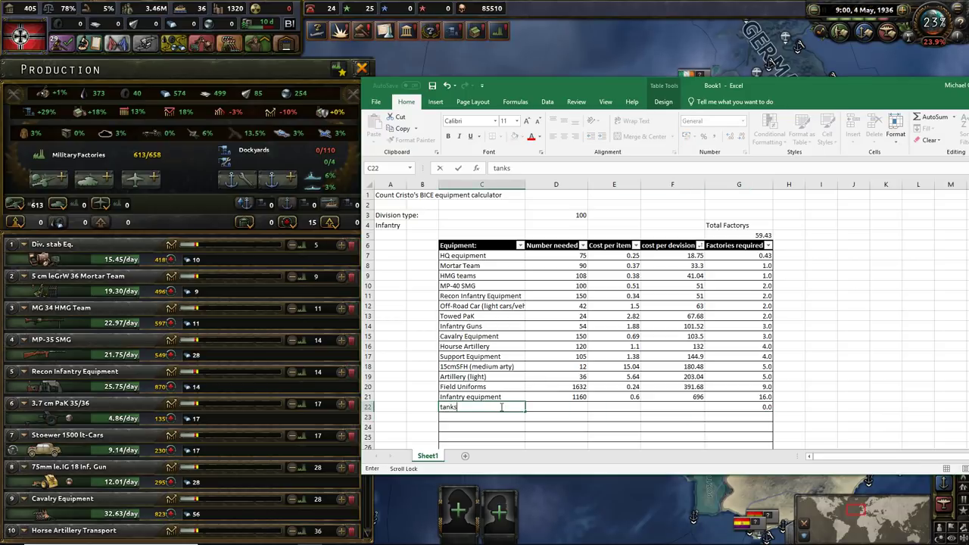
pyautogui.write('!')
pyautogui.hscroll(2, 502, 407)
pyautogui.press('Tab')
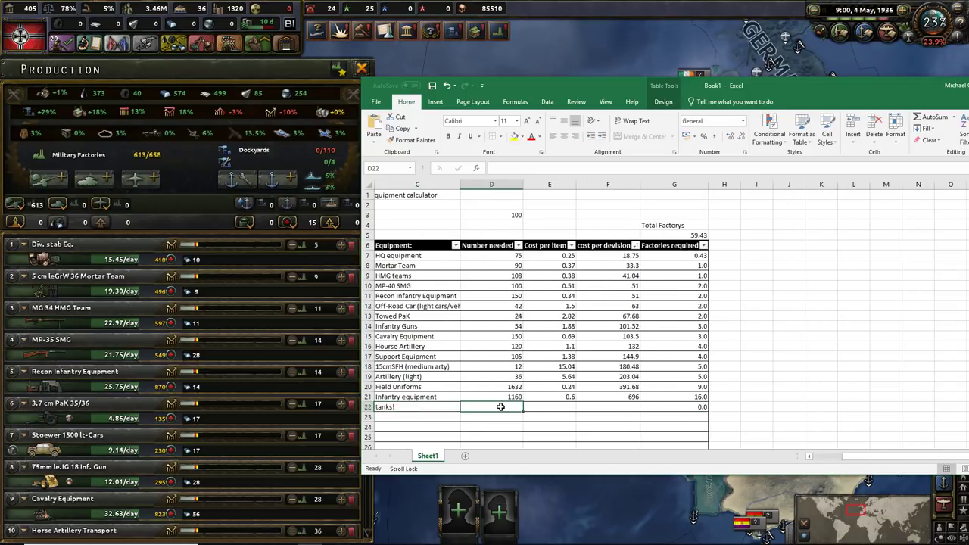
pyautogui.write('1')
pyautogui.click(553, 409)
pyautogui.write('100')
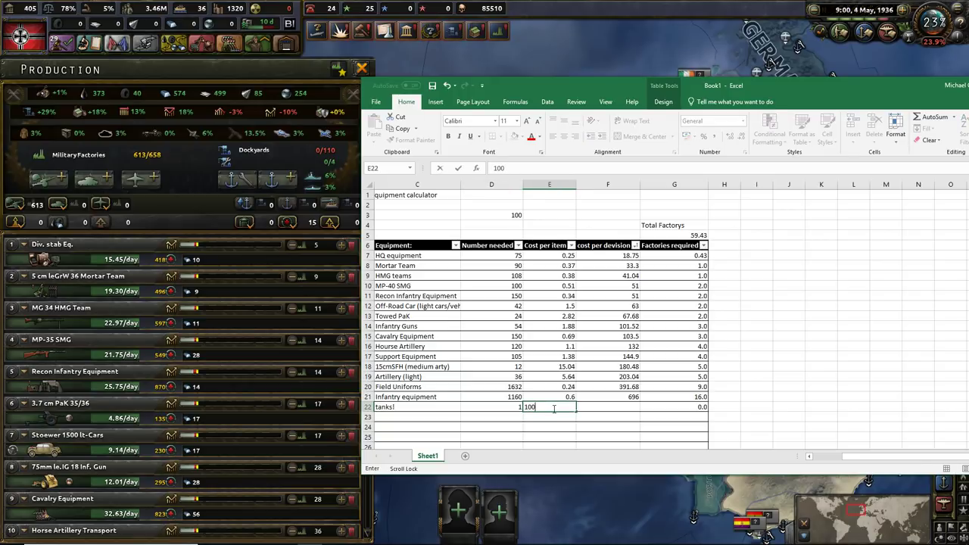
pyautogui.click(619, 422)
# Fill the cost per division formula from F21 down to F24 and check the factories required for tanks in G22
pyautogui.click(617, 409)
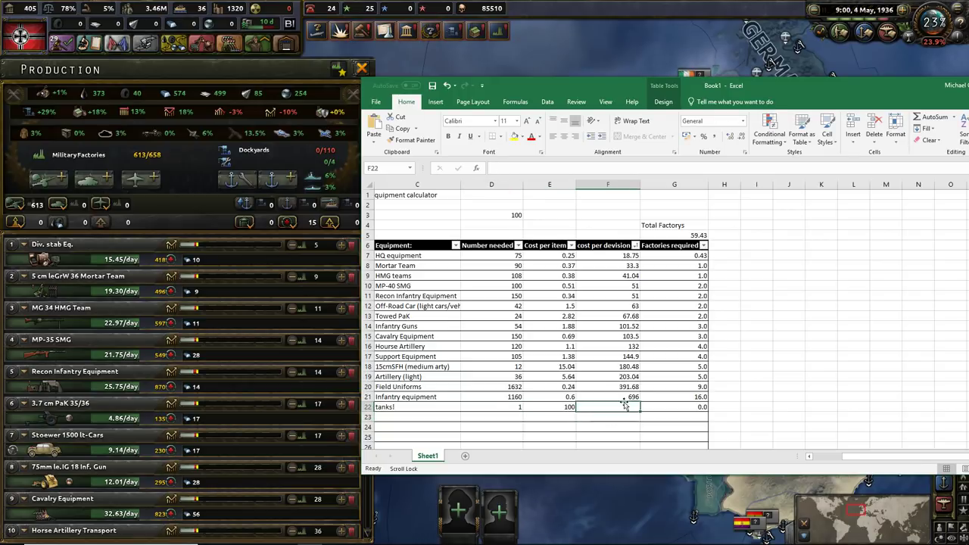
pyautogui.click(626, 397)
pyautogui.moveTo(641, 402); pyautogui.dragTo(641, 429)
pyautogui.click(606, 427)
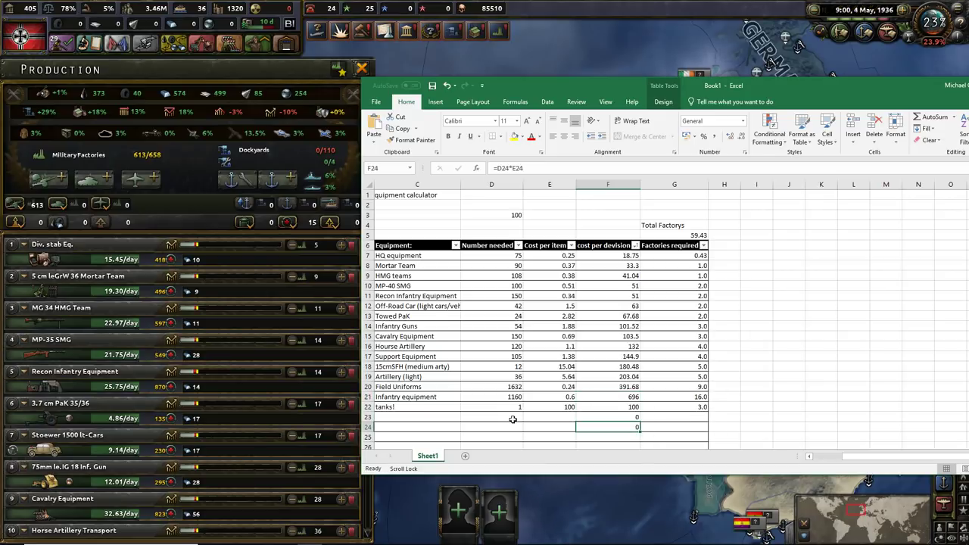
pyautogui.hscroll(-2, 513, 419)
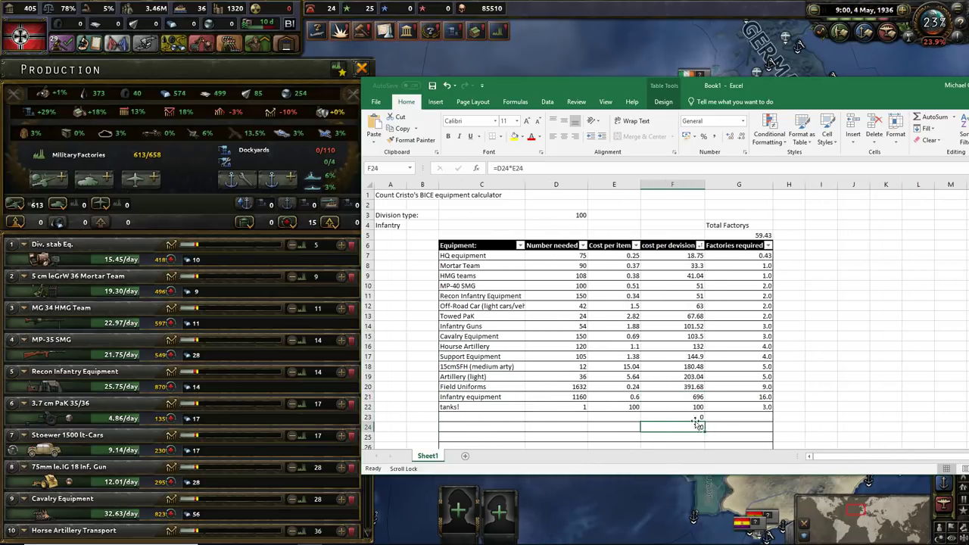
pyautogui.click(625, 409)
pyautogui.click(735, 407)
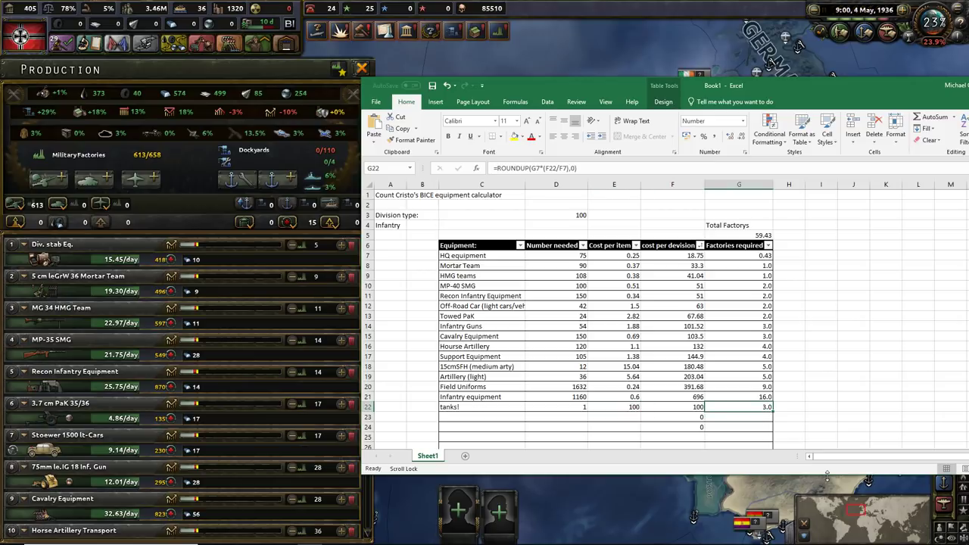
# Clear the tanks name, number needed and cost per item from row 22
pyautogui.click(489, 407)
pyautogui.press('Delete')
pyautogui.click(586, 410)
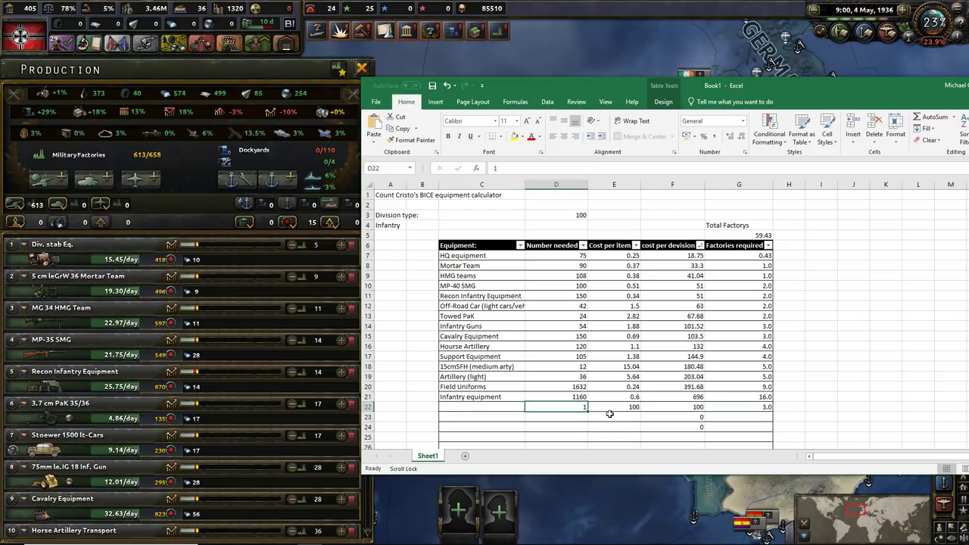
pyautogui.press('Delete')
pyautogui.click(631, 415)
pyautogui.click(625, 409)
pyautogui.press('Delete')
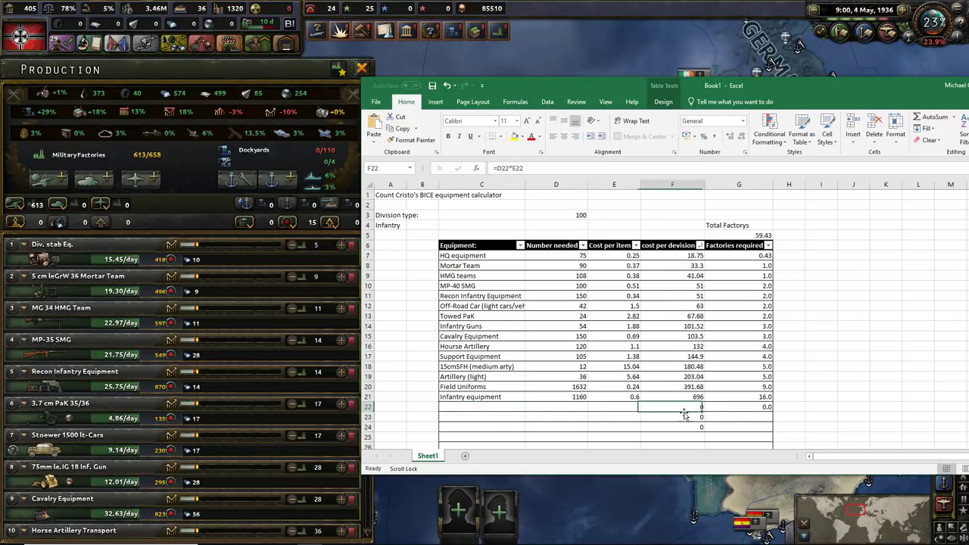
# Remove the leftover formulas from G22 and F22:F24 below the equipment list
pyautogui.click(741, 407)
pyautogui.click(795, 407)
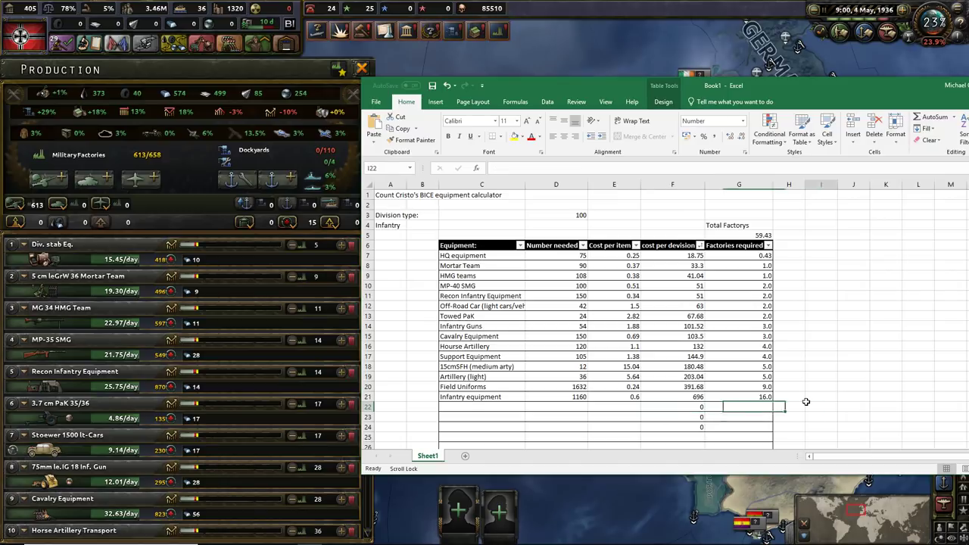
pyautogui.click(678, 425)
pyautogui.moveTo(687, 423)
pyautogui.mouseDown()
pyautogui.moveTo(677, 415)
pyautogui.moveTo(684, 405)
pyautogui.mouseUp()
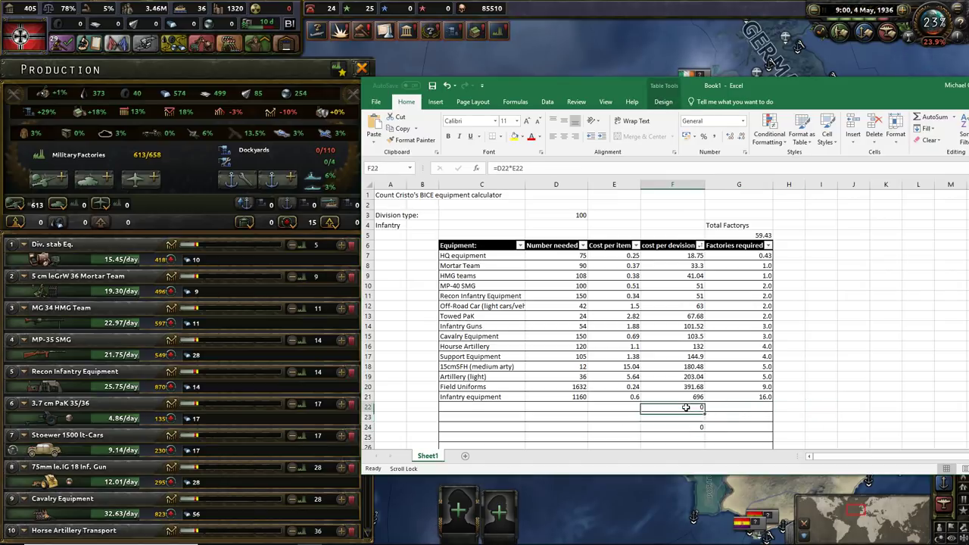
pyautogui.press('Delete')
pyautogui.click(684, 426)
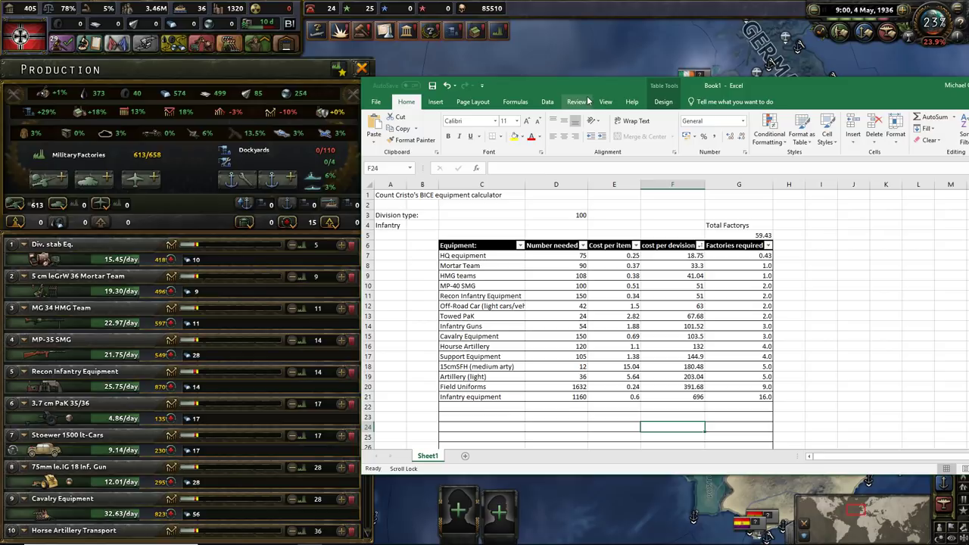
# Minimize the spreadsheet to return to Hearts of Iron IV, show central Europe on the map and close the Production view
pyautogui.press('super+Down')
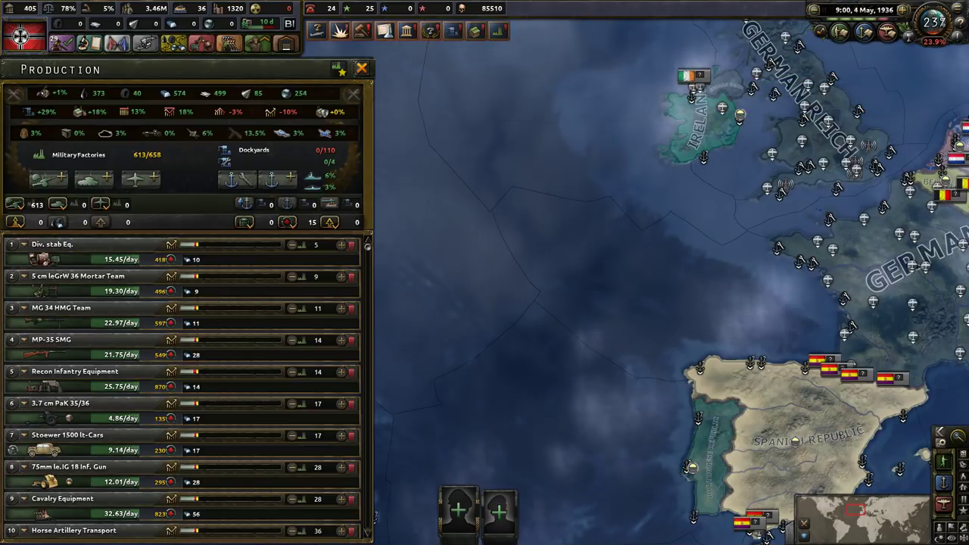
pyautogui.press('d')
pyautogui.press('w')
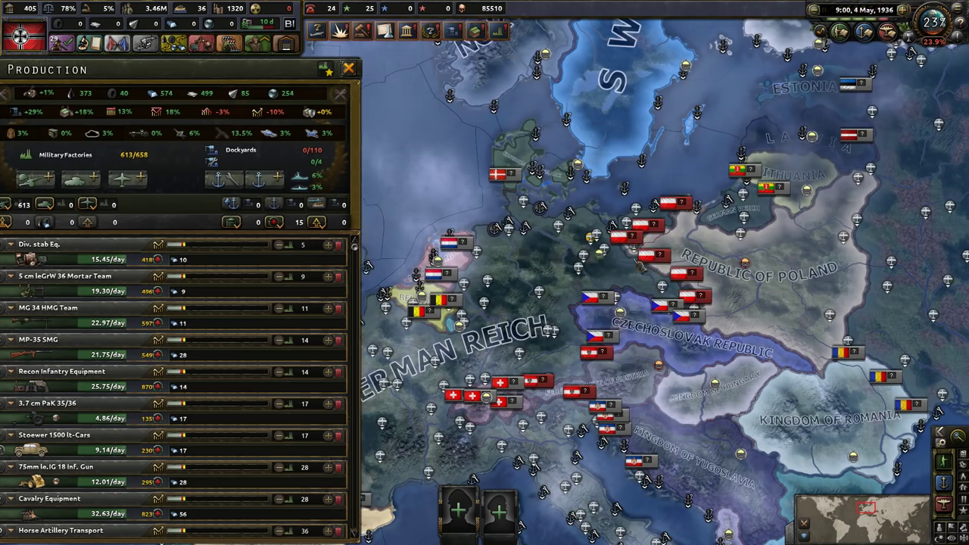
pyautogui.press('Escape')
pyautogui.scroll(-5, 634, 332)
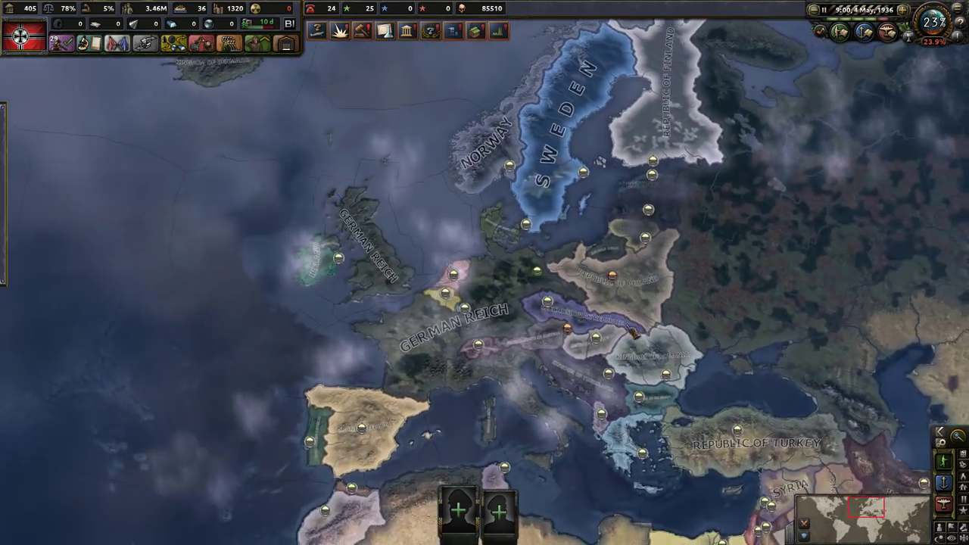
pyautogui.scroll(3, 520, 318)
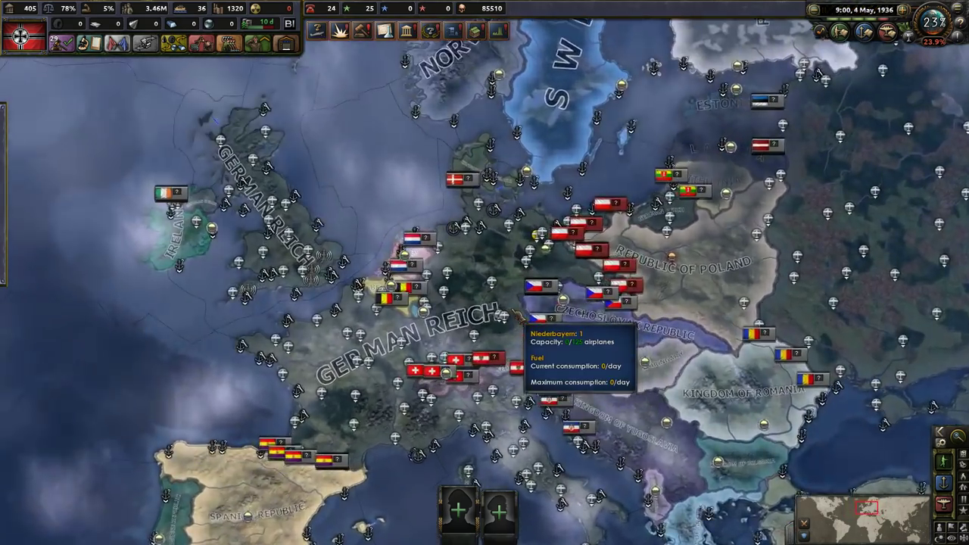
pyautogui.scroll(-2, 520, 318)
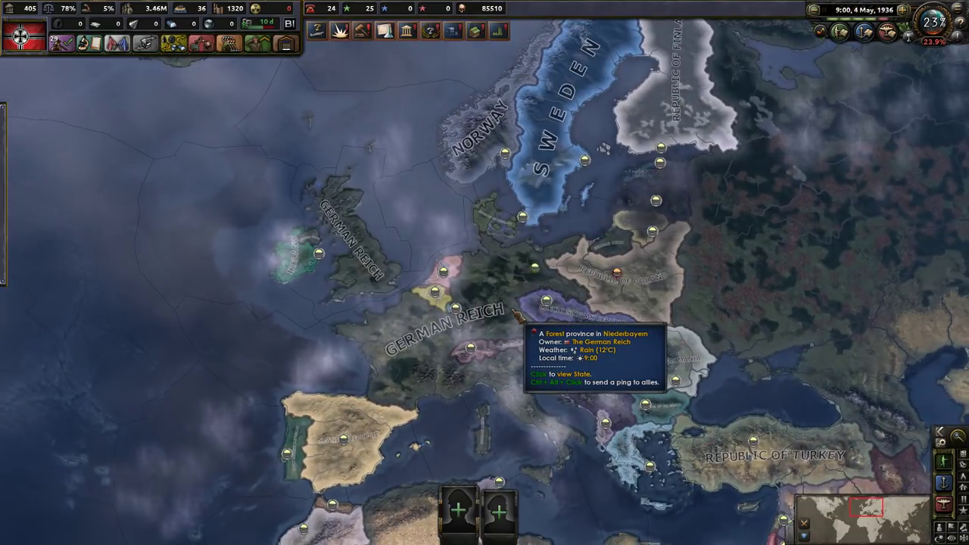